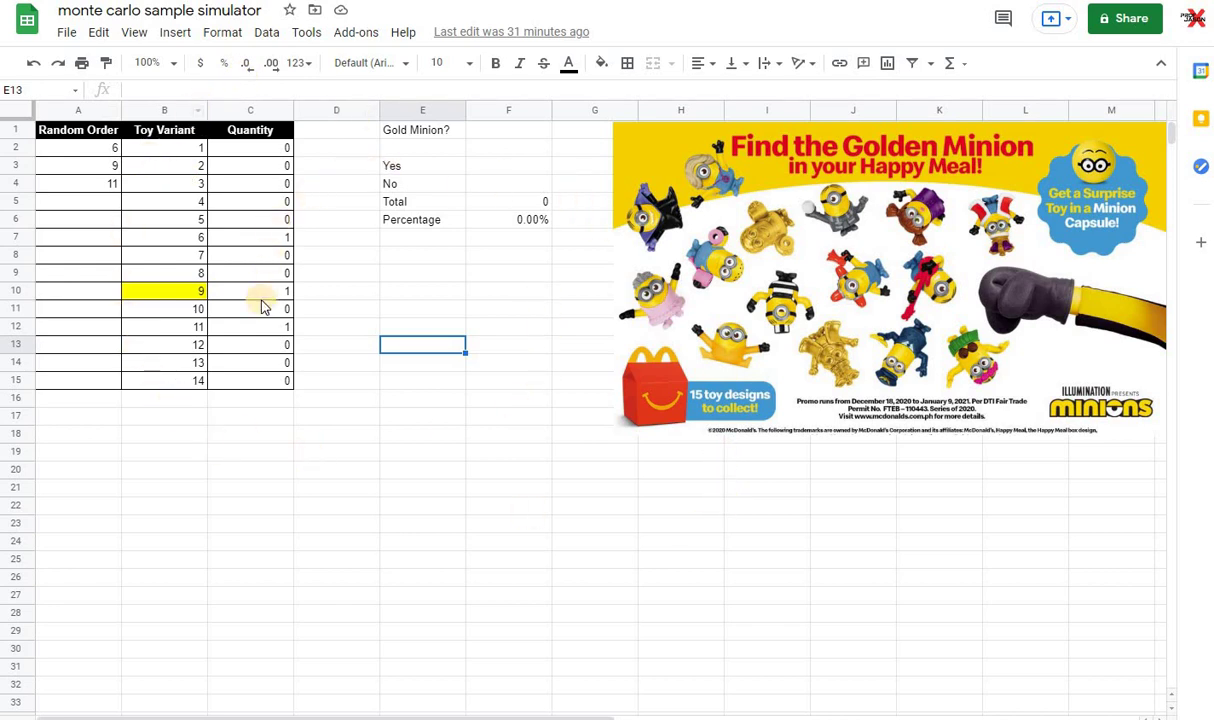
- Select all of column A, the Random Order column holding draws 6, 9 and 11
{"action": "left_click", "coordinate": [78, 110]}
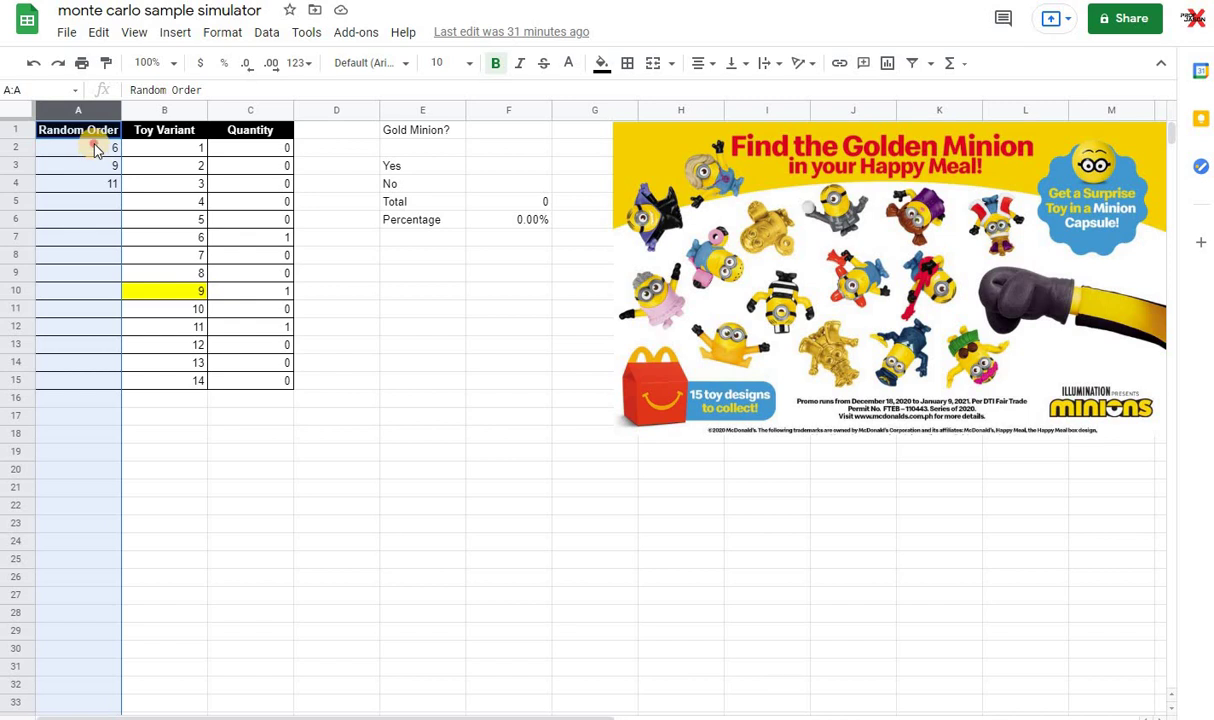
{"action": "left_click", "coordinate": [89, 148]}
{"action": "left_click", "coordinate": [90, 161]}
{"action": "left_click", "coordinate": [97, 185]}
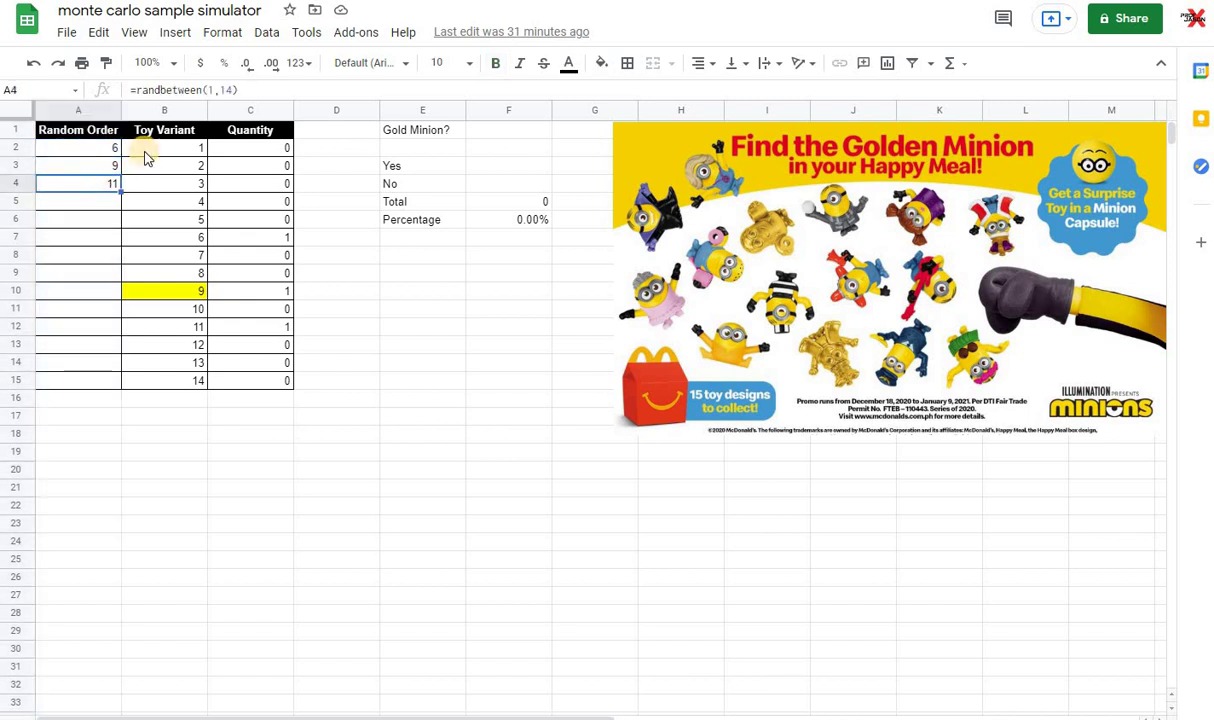
{"action": "left_click", "coordinate": [263, 92]}
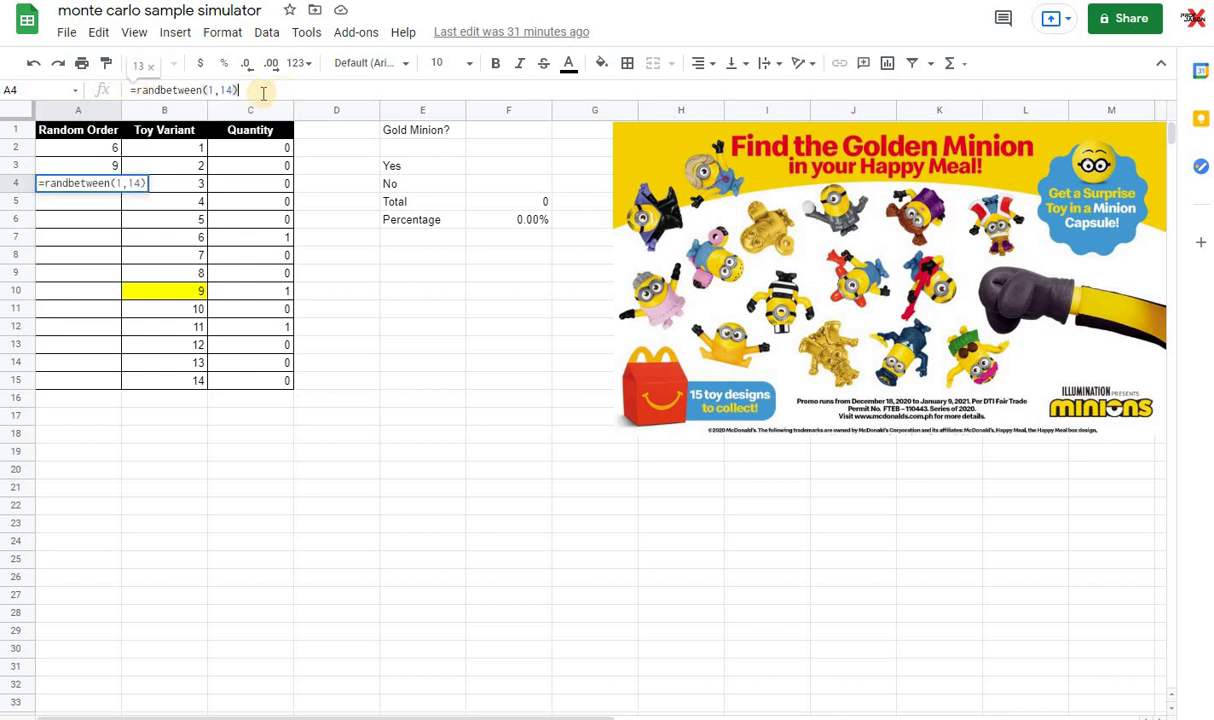
{"action": "left_click", "coordinate": [65, 213]}
{"action": "left_click", "coordinate": [88, 204]}
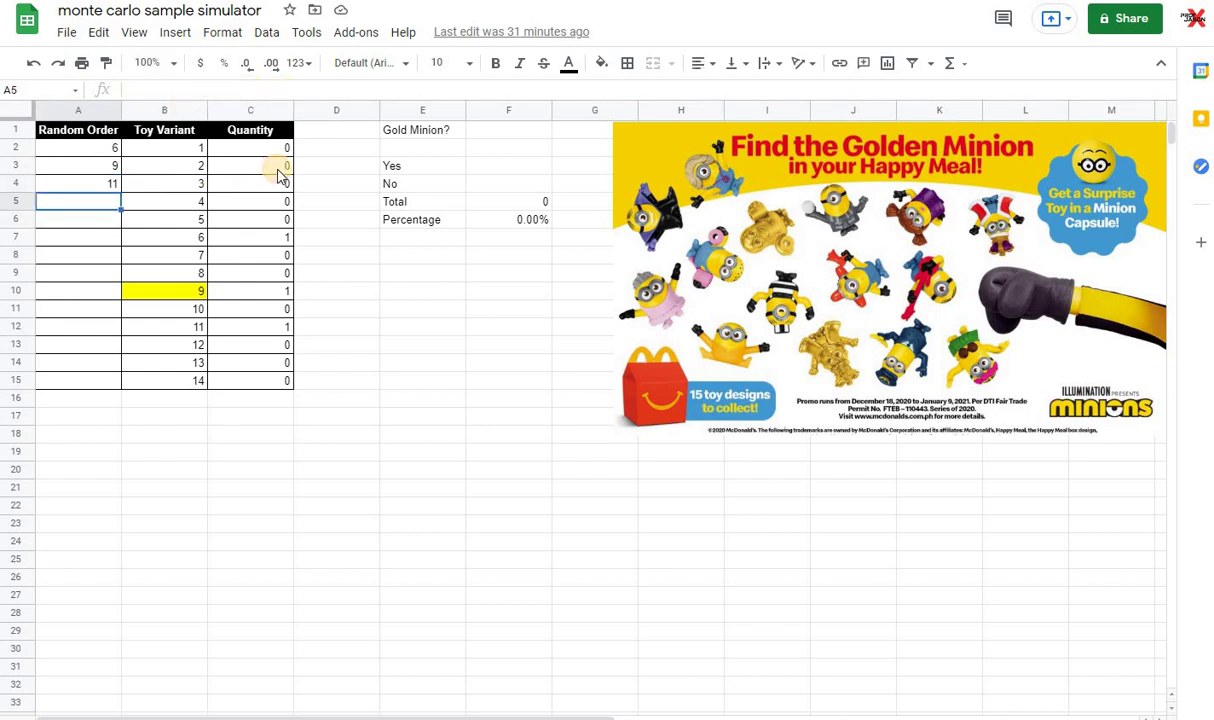
{"action": "type", "text": "=rand"}
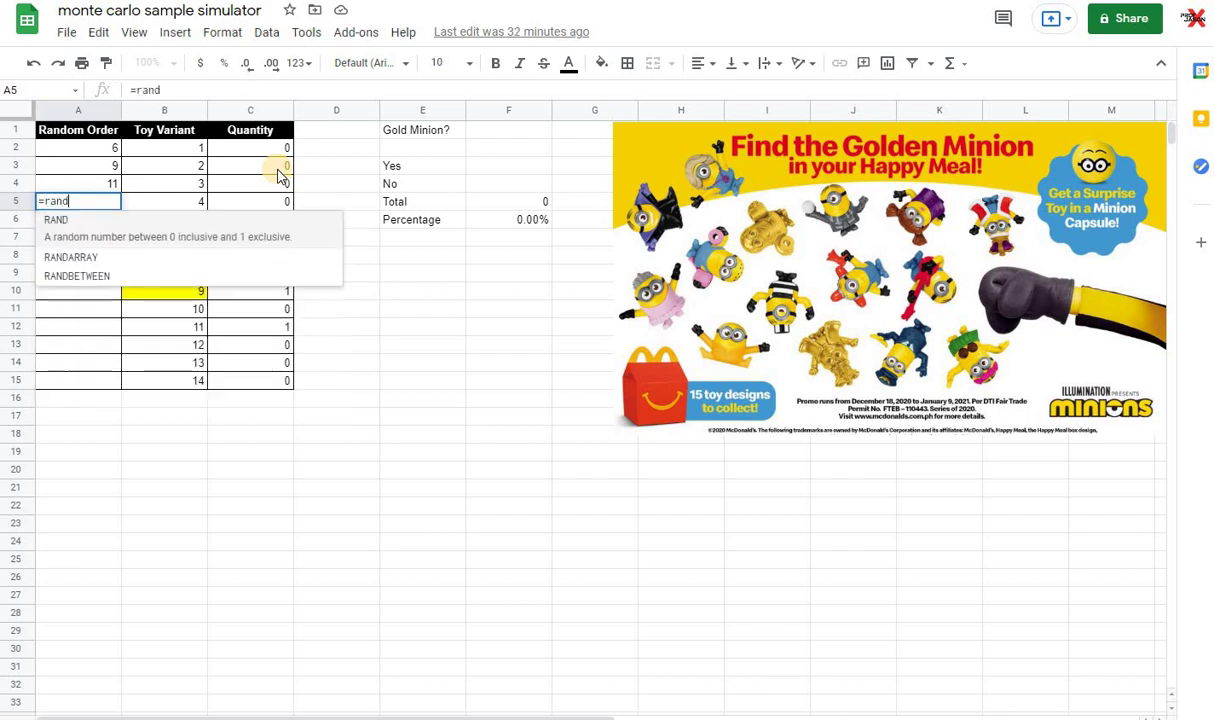
{"action": "type", "text": "b"}
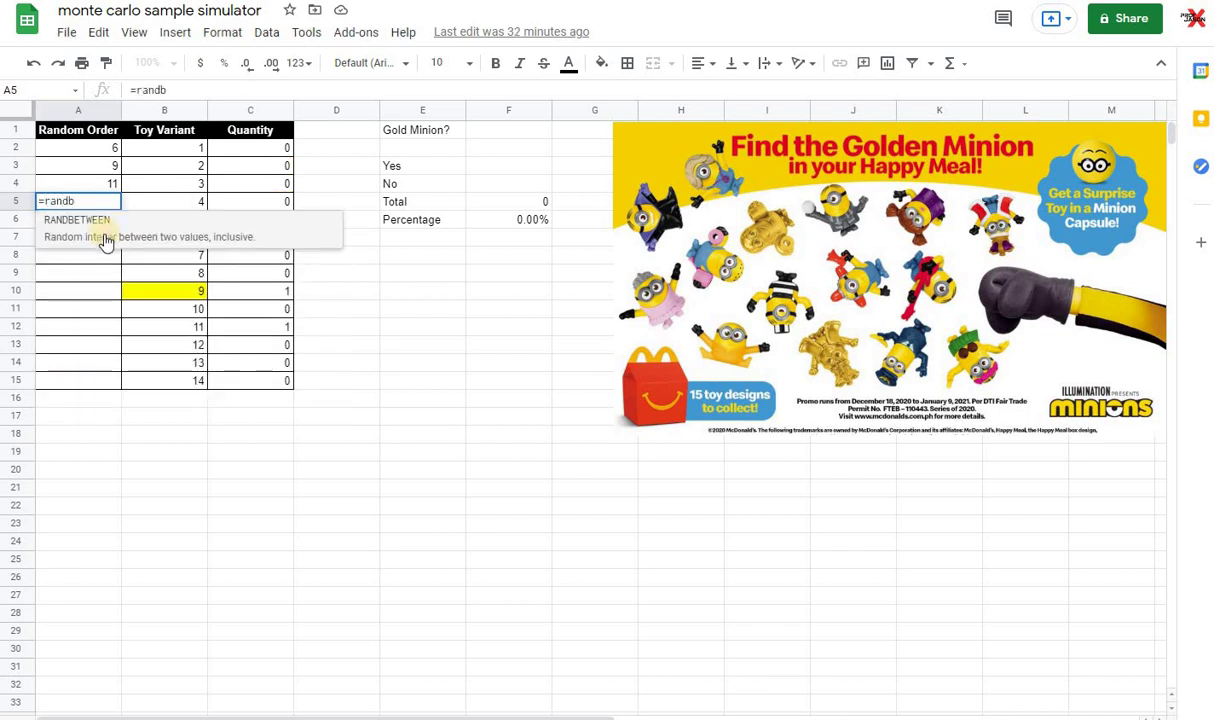
{"action": "type", "text": "etween"}
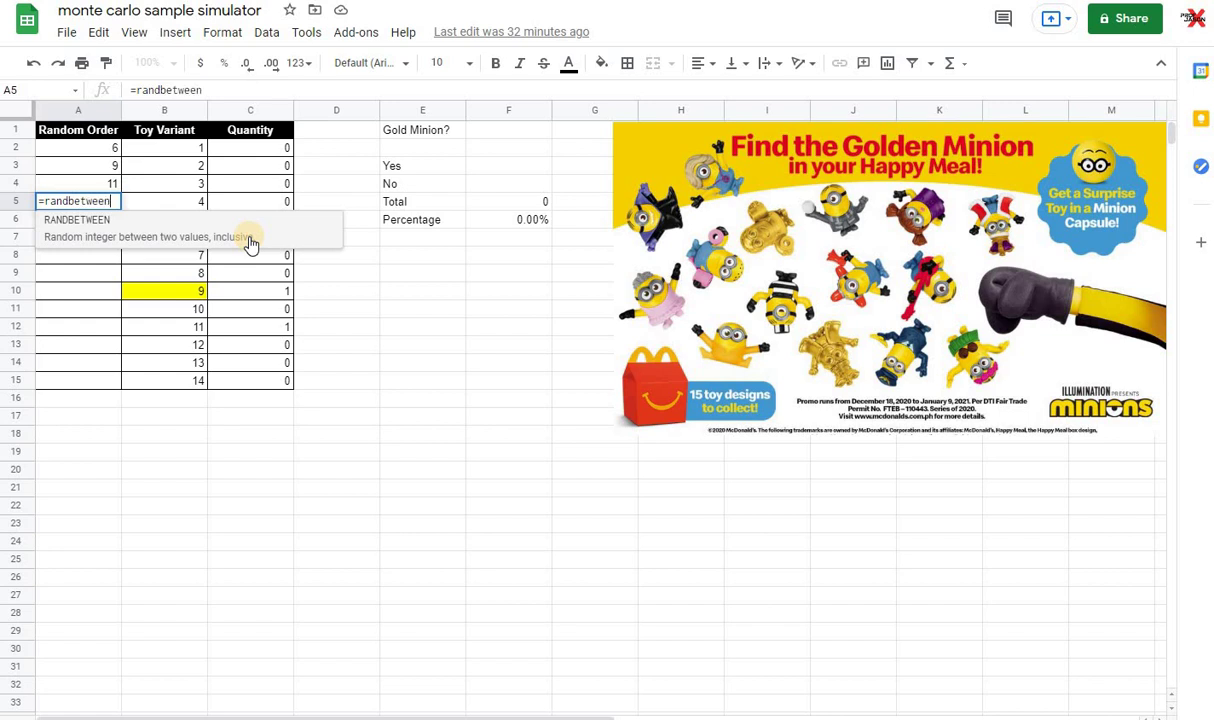
{"action": "type", "text": "("}
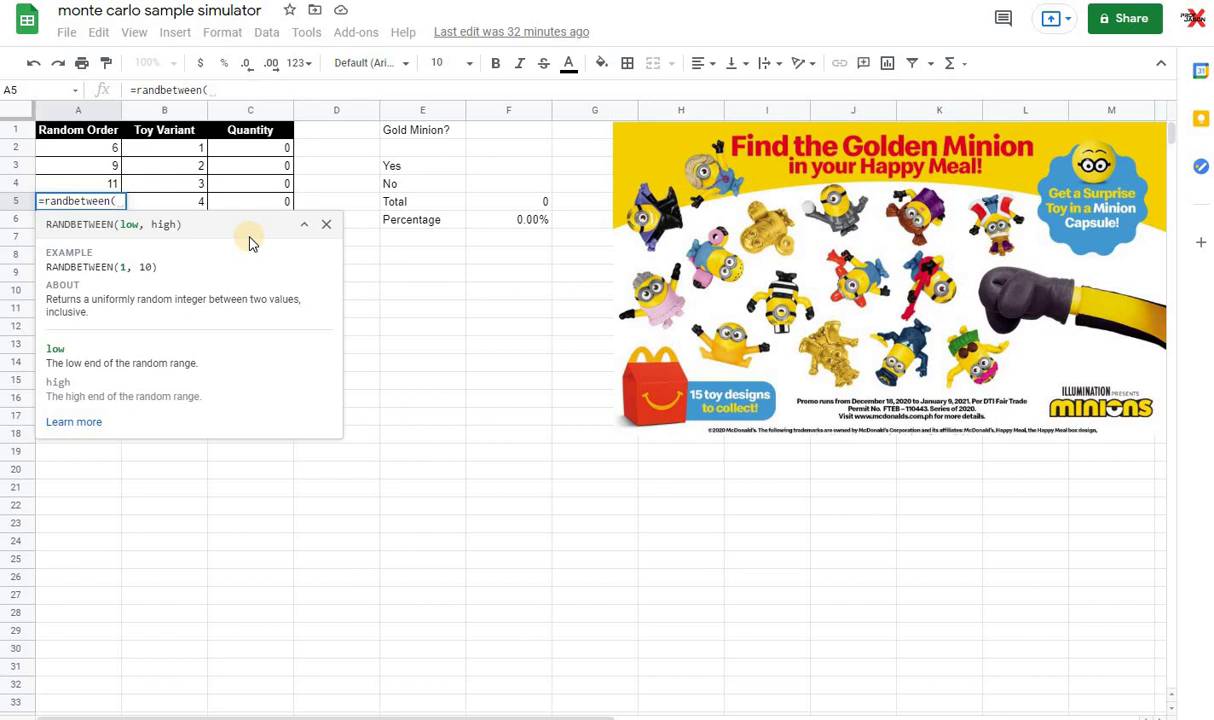
{"action": "type", "text": "1"}
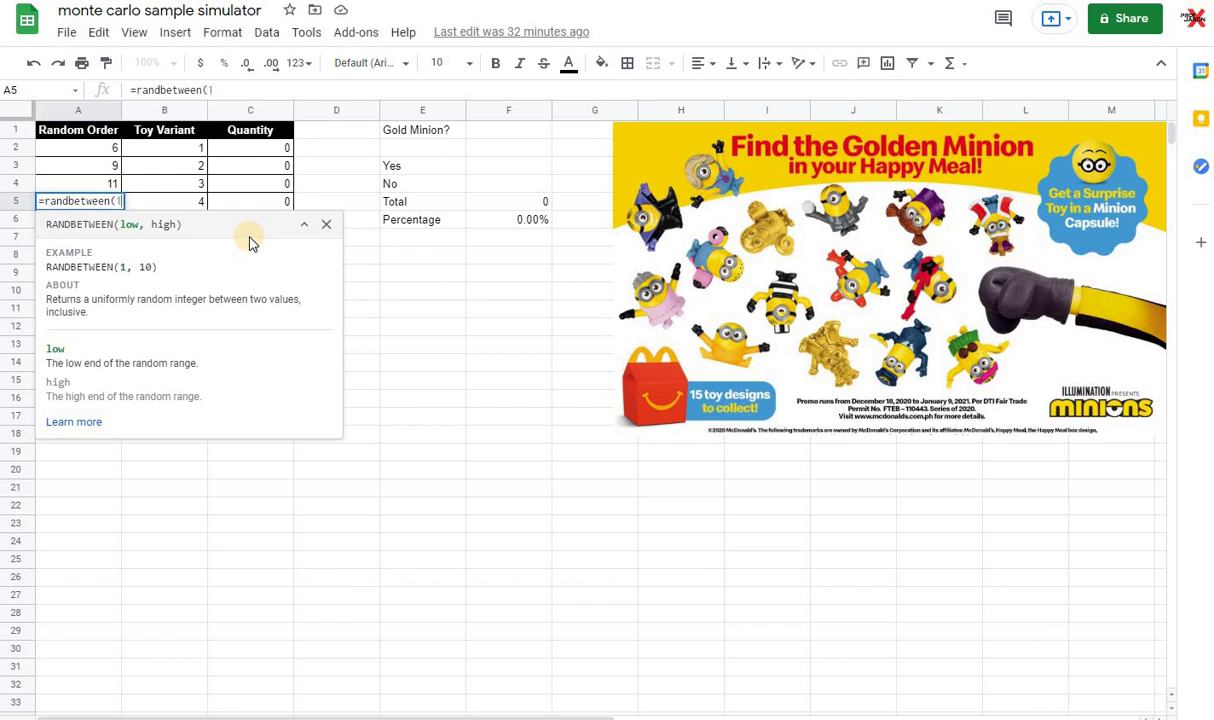
{"action": "type", "text": ",14"}
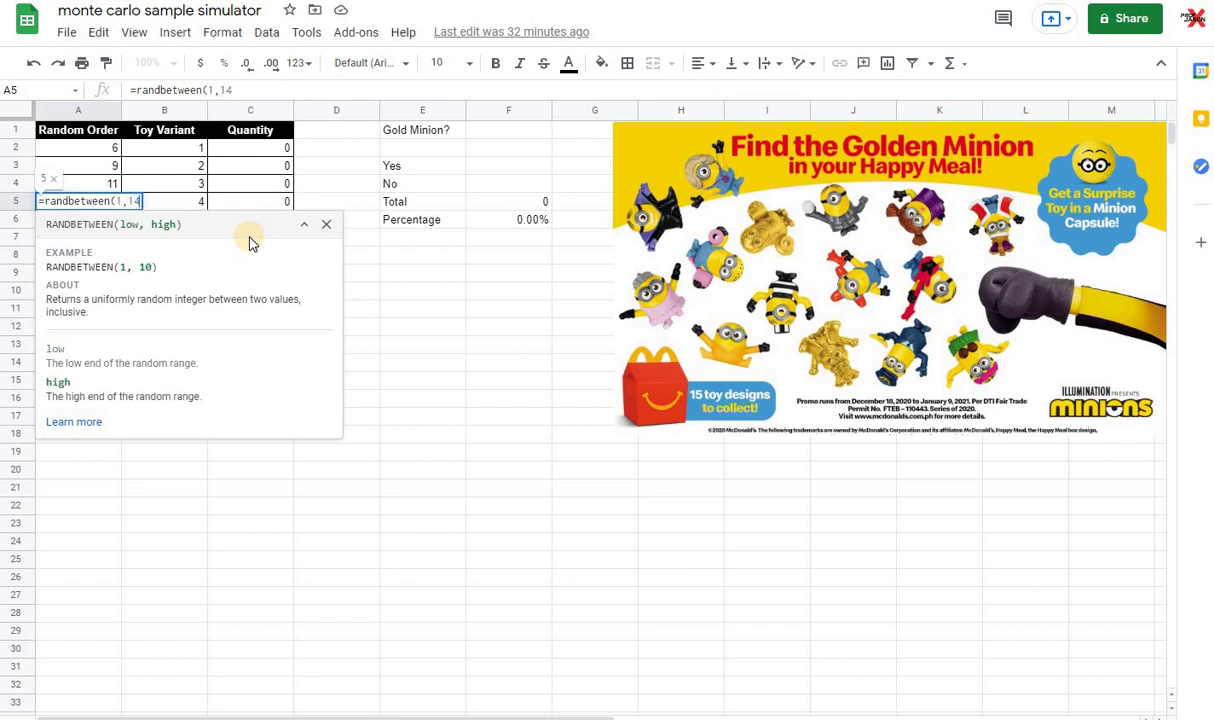
{"action": "type", "text": ")"}
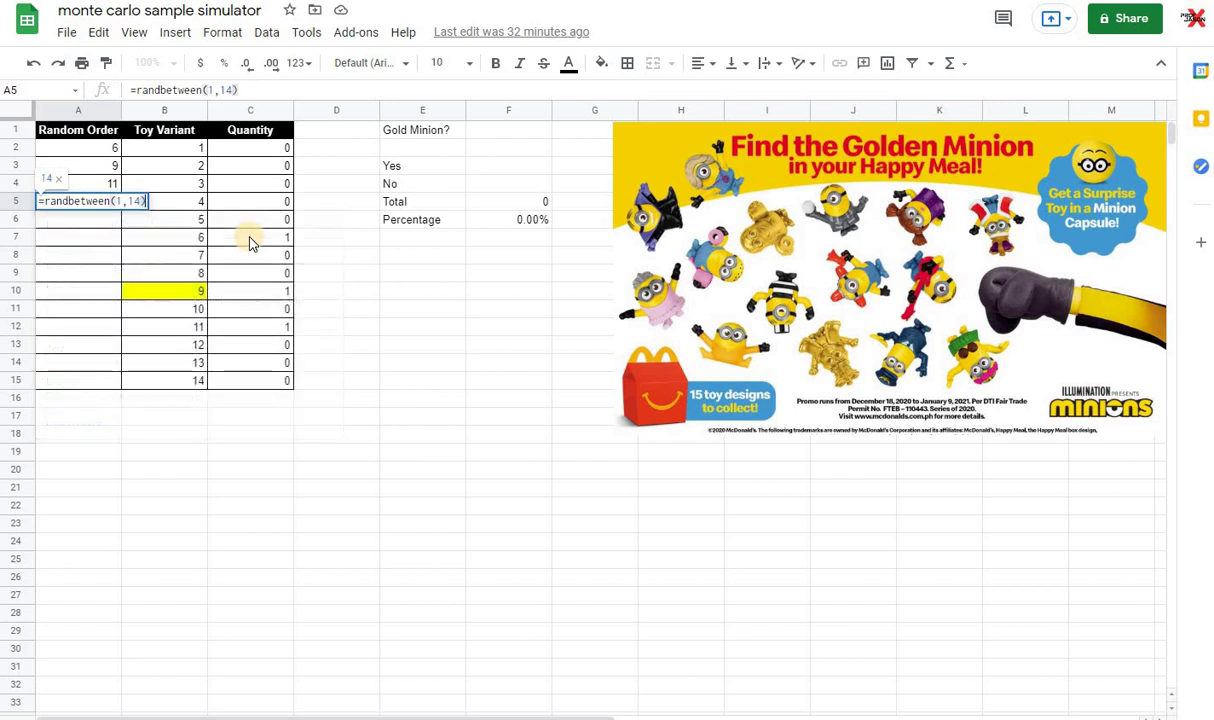
{"action": "key", "text": "Return"}
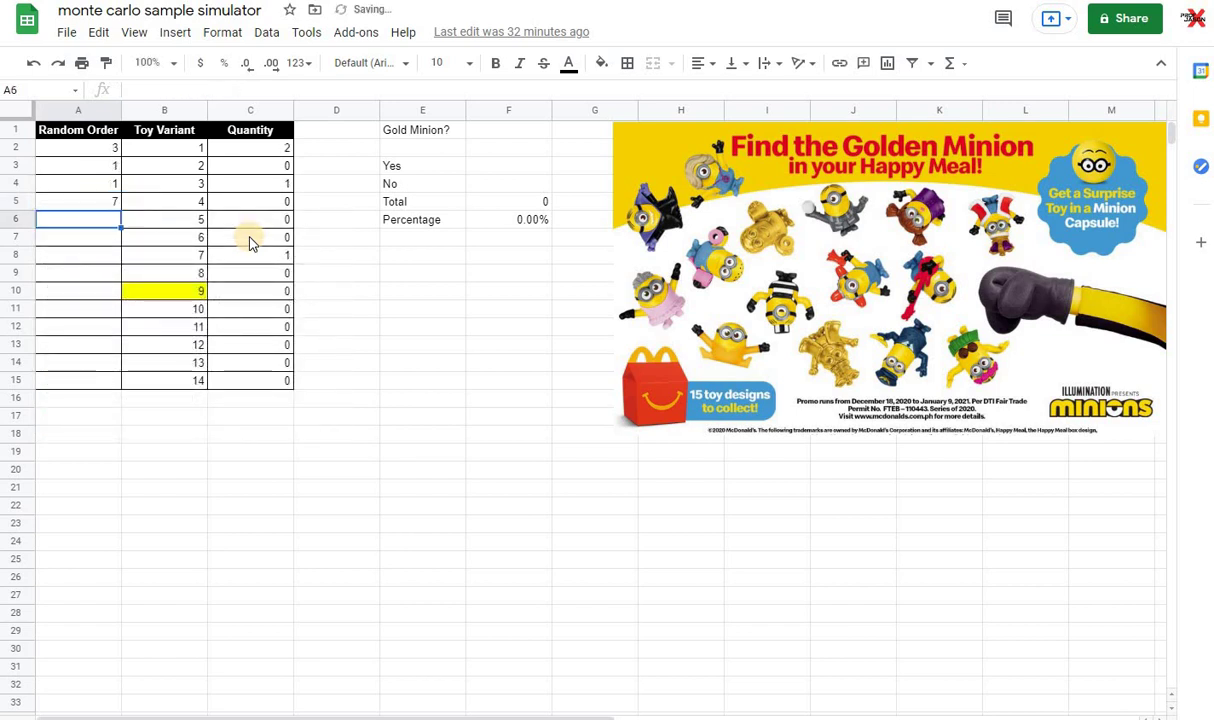
{"action": "key", "text": "Up"}
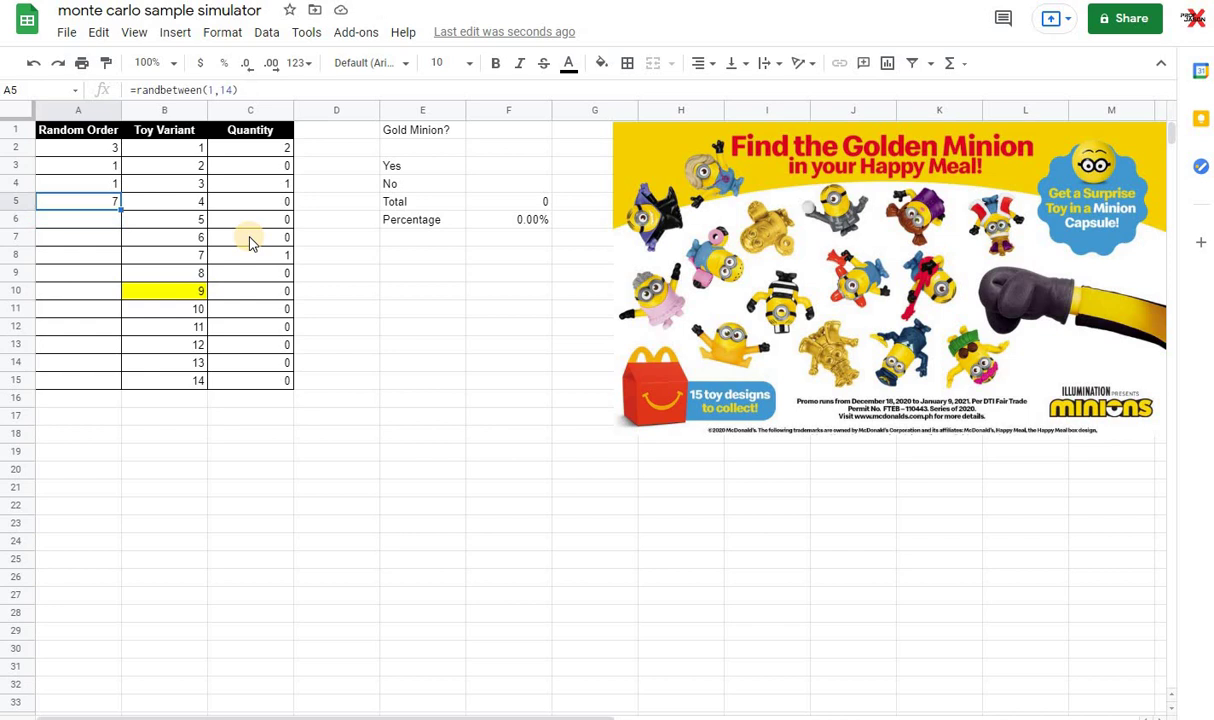
{"action": "key", "text": "Delete"}
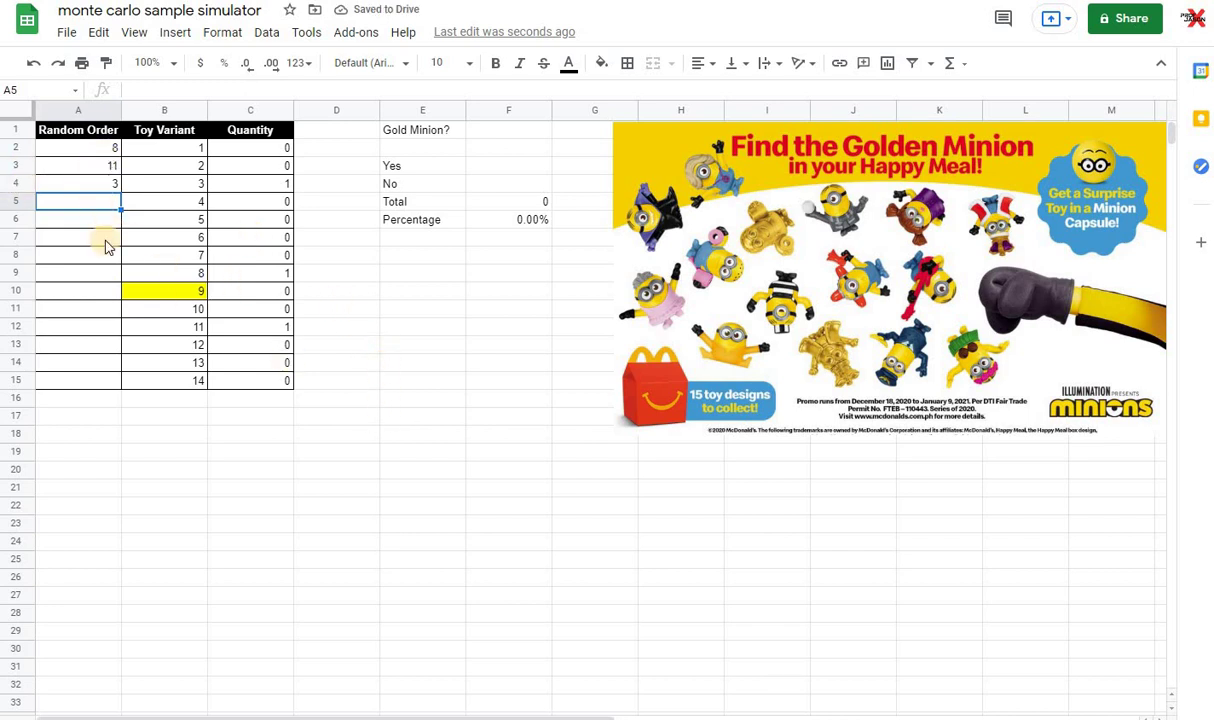
- Check the third draw's formula, then enter test value 1 in C20 to force recalculation
{"action": "left_click", "coordinate": [96, 177]}
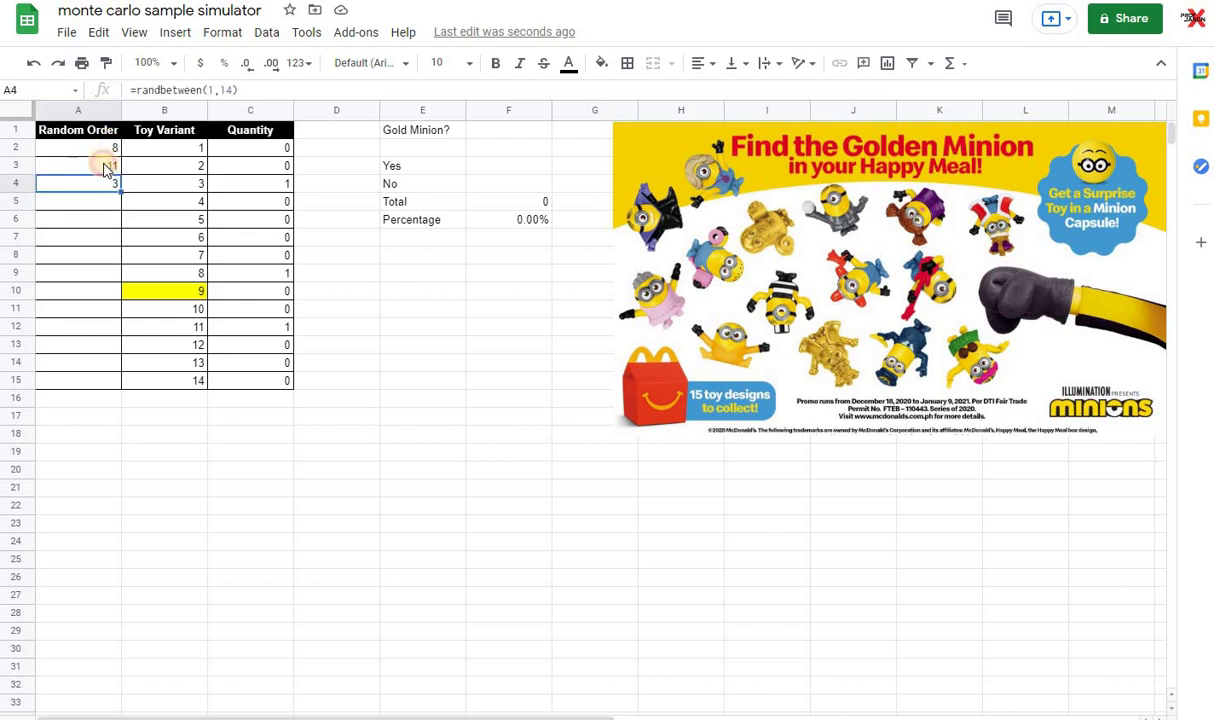
{"action": "left_click", "coordinate": [505, 295]}
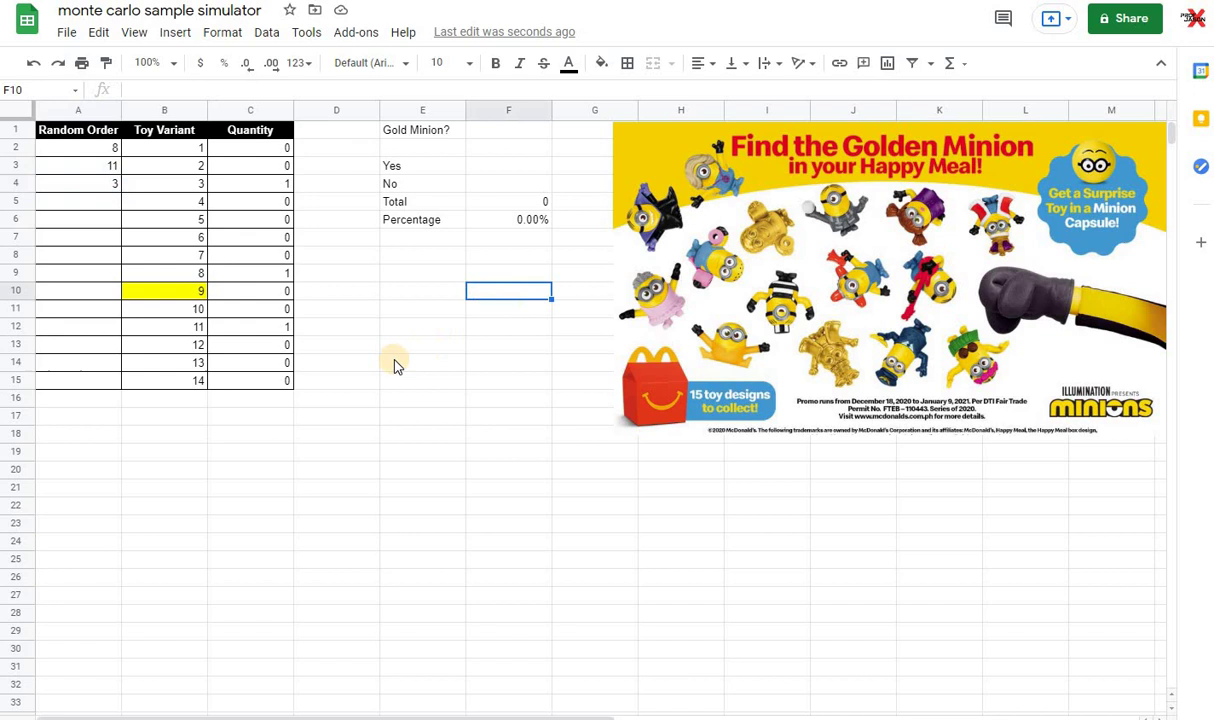
{"action": "left_click", "coordinate": [289, 467]}
{"action": "type", "text": "1"}
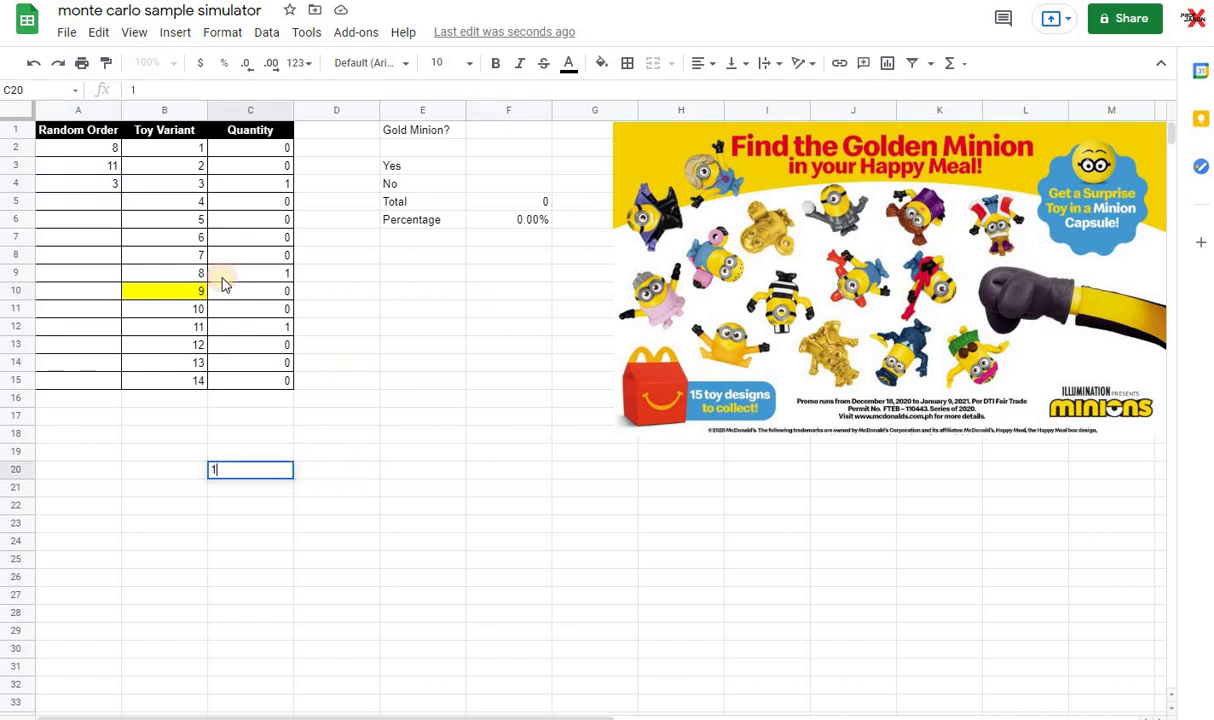
{"action": "key", "text": "Tab"}
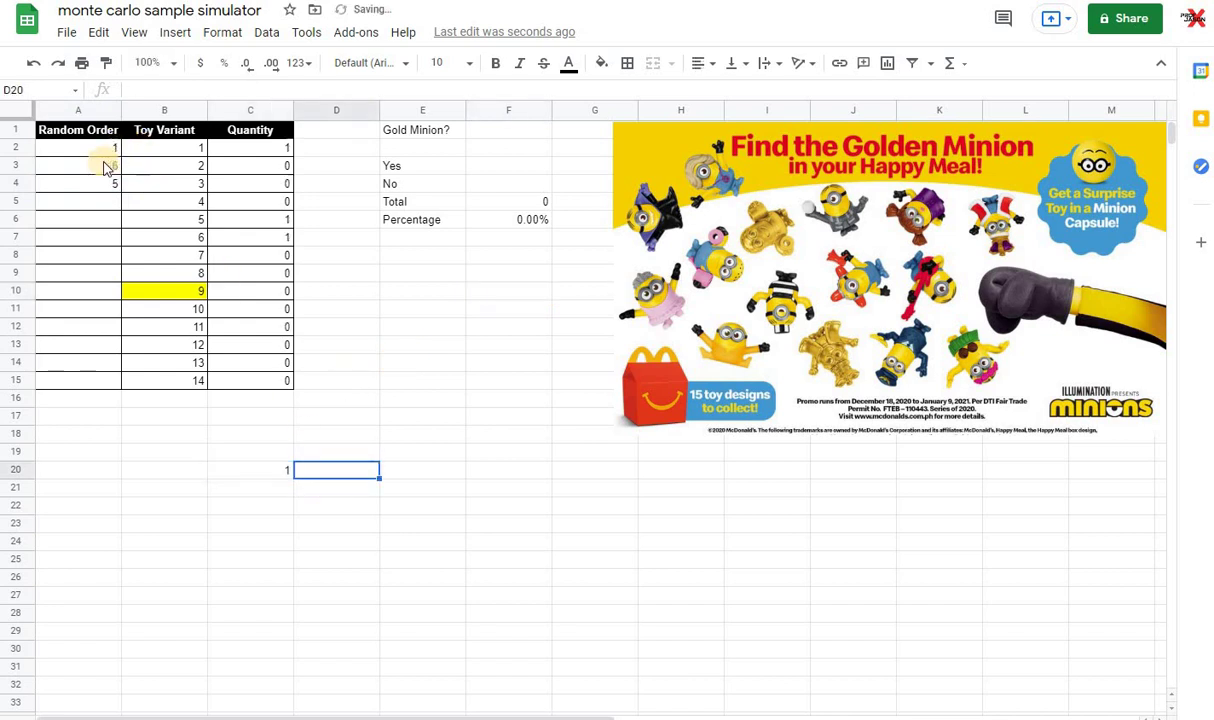
- Replace the C20 test value with 2, then clear cells C19:C21
{"action": "left_click", "coordinate": [285, 466]}
{"action": "type", "text": "2"}
{"action": "key", "text": "Tab"}
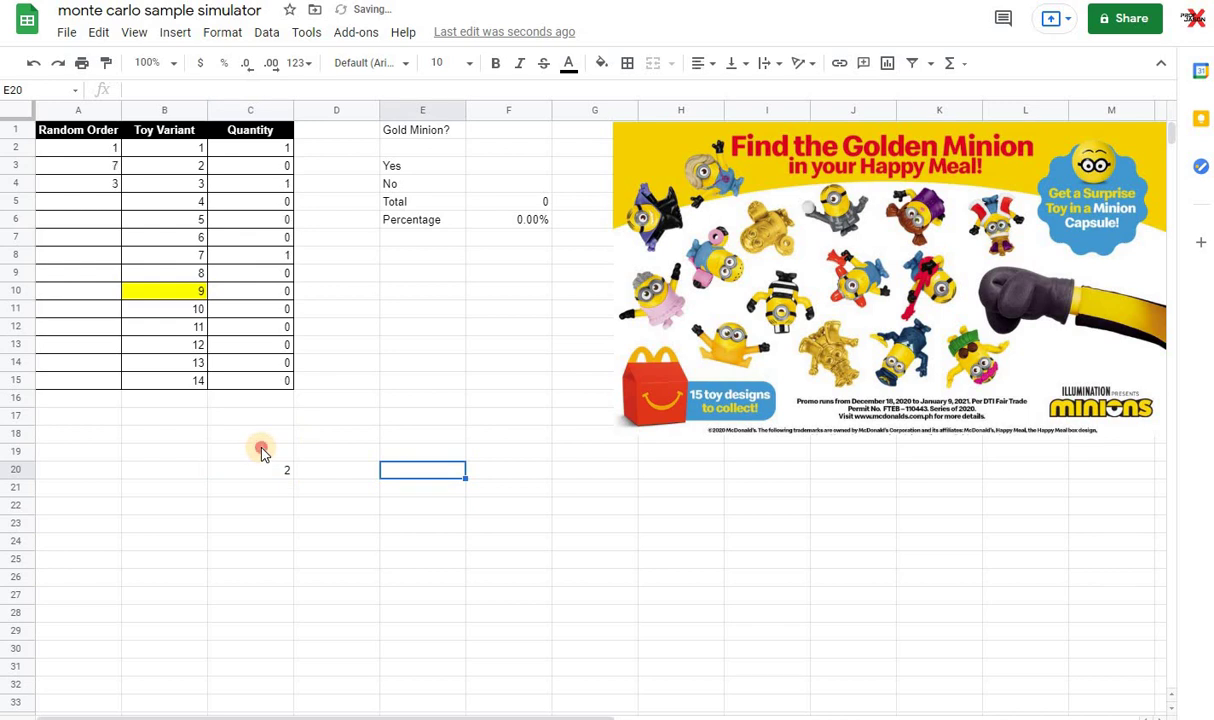
{"action": "left_click_drag", "start_coordinate": [262, 452], "coordinate": [266, 490]}
{"action": "key", "text": "Delete"}
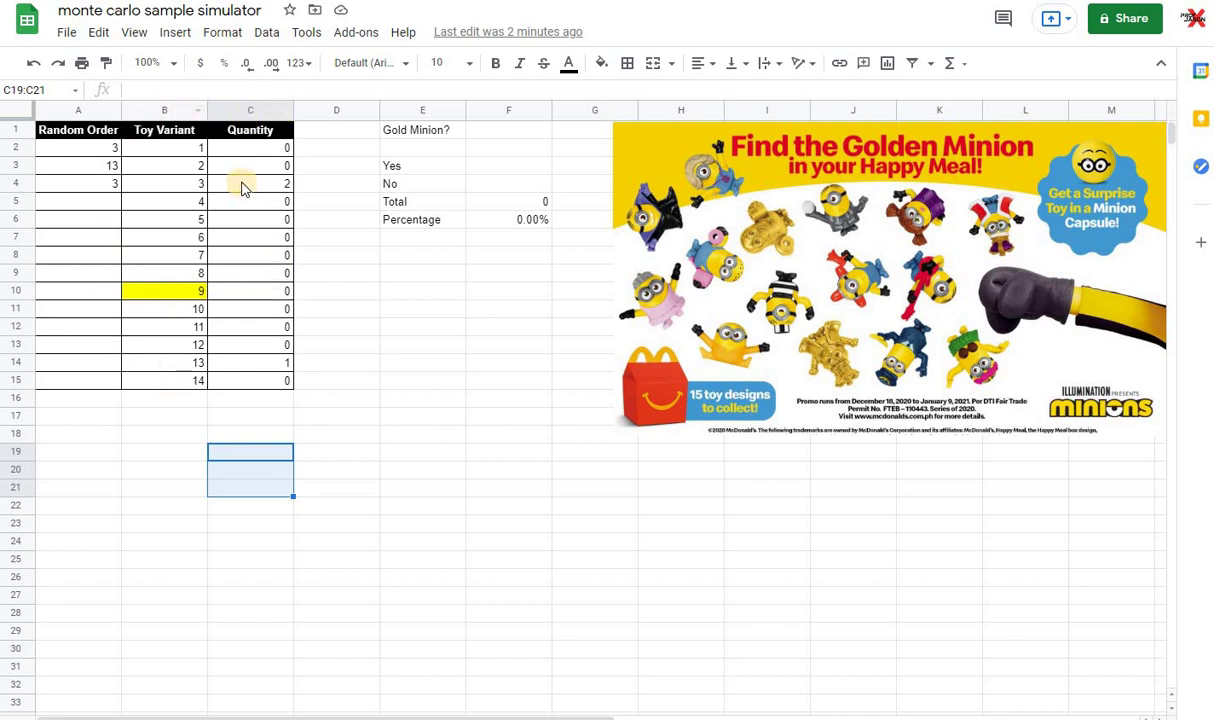
- Review the Gold Minion? tally's Yes, No and Total cells and the Total formula
{"action": "left_click", "coordinate": [441, 136]}
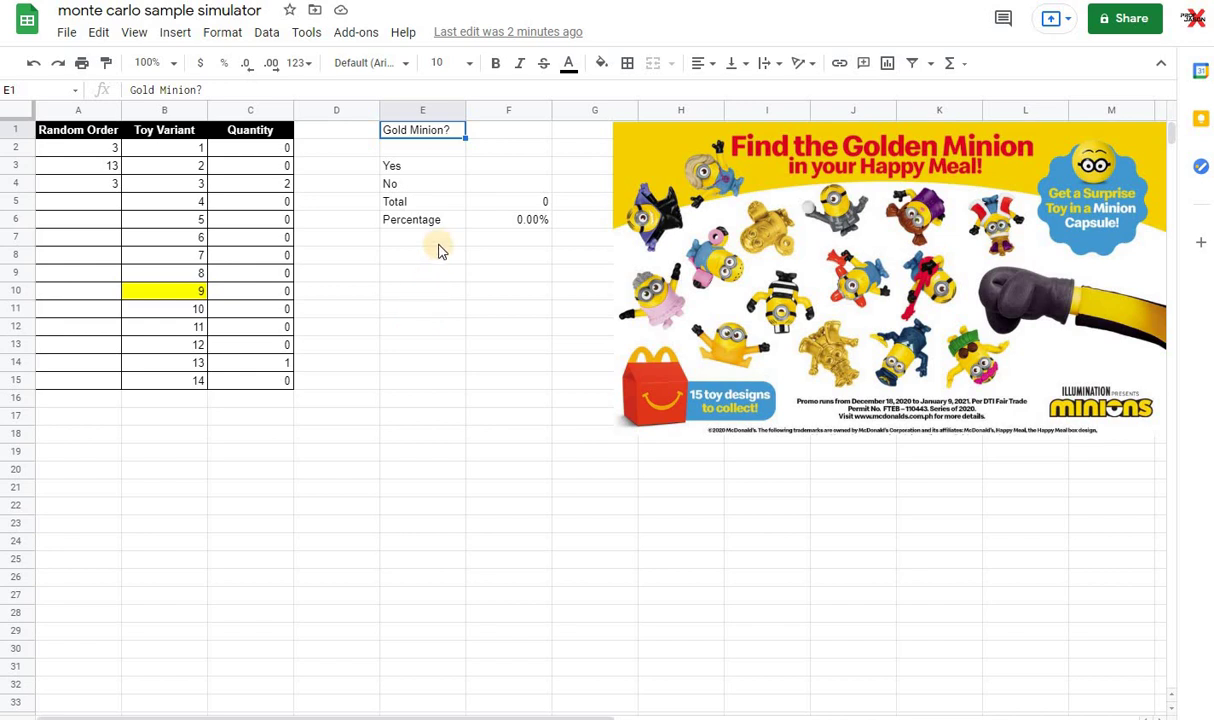
{"action": "left_click", "coordinate": [425, 167]}
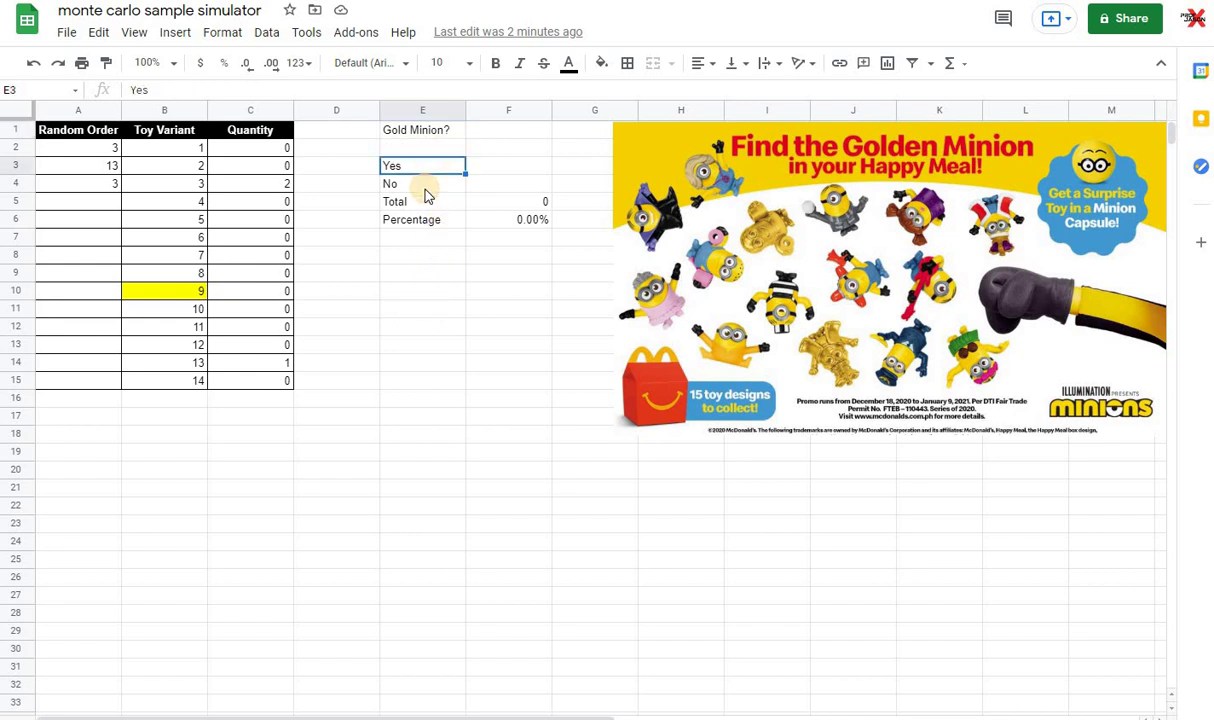
{"action": "left_click", "coordinate": [421, 184]}
{"action": "left_click", "coordinate": [424, 166]}
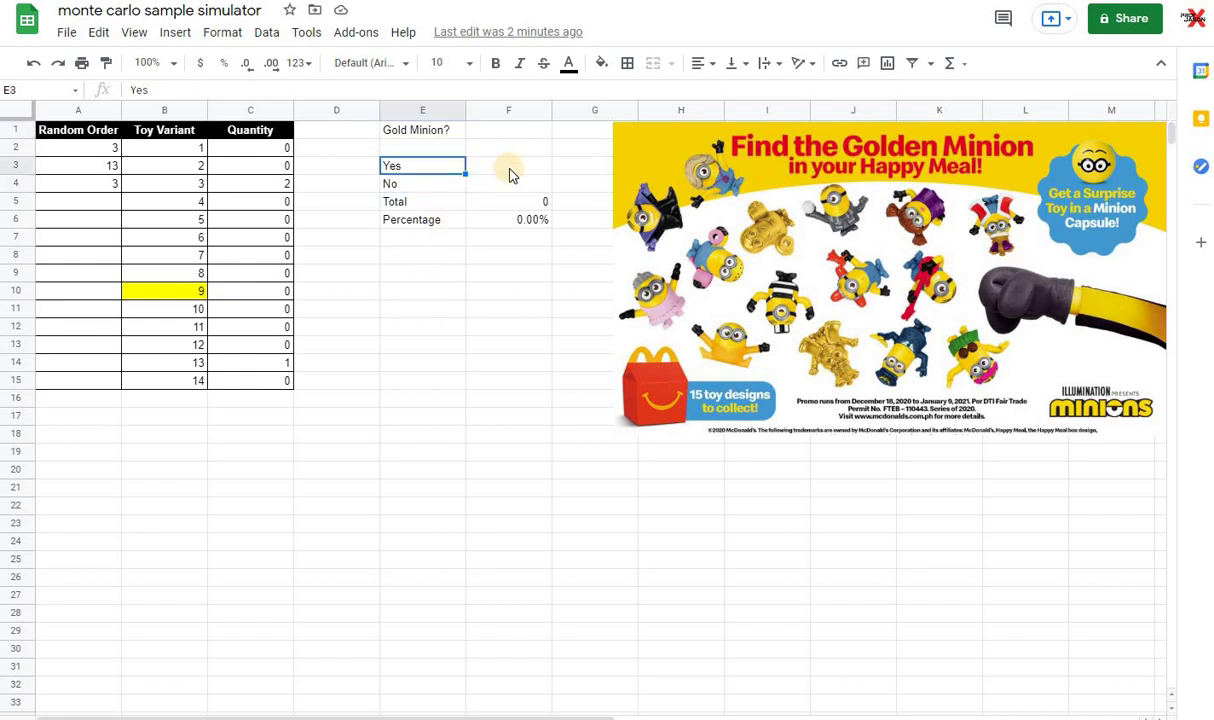
{"action": "left_click", "coordinate": [500, 168]}
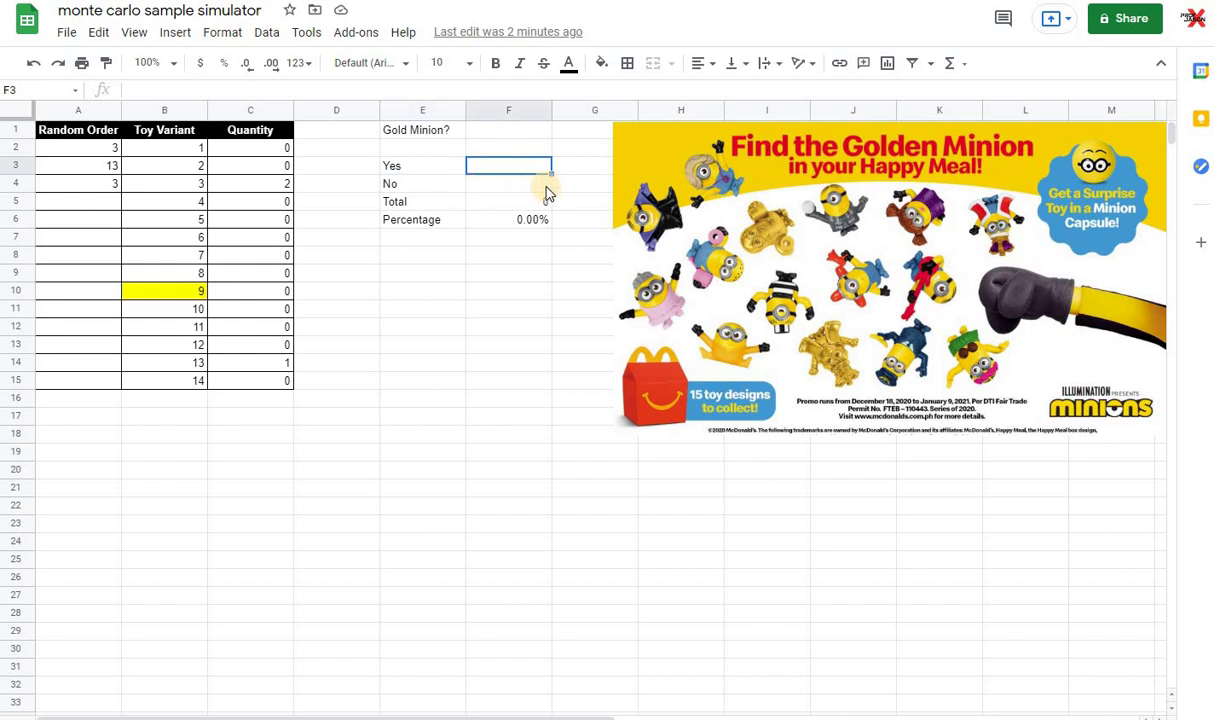
{"action": "left_click", "coordinate": [522, 184]}
{"action": "left_click", "coordinate": [512, 166]}
{"action": "left_click", "coordinate": [497, 203]}
{"action": "key", "text": "F2"}
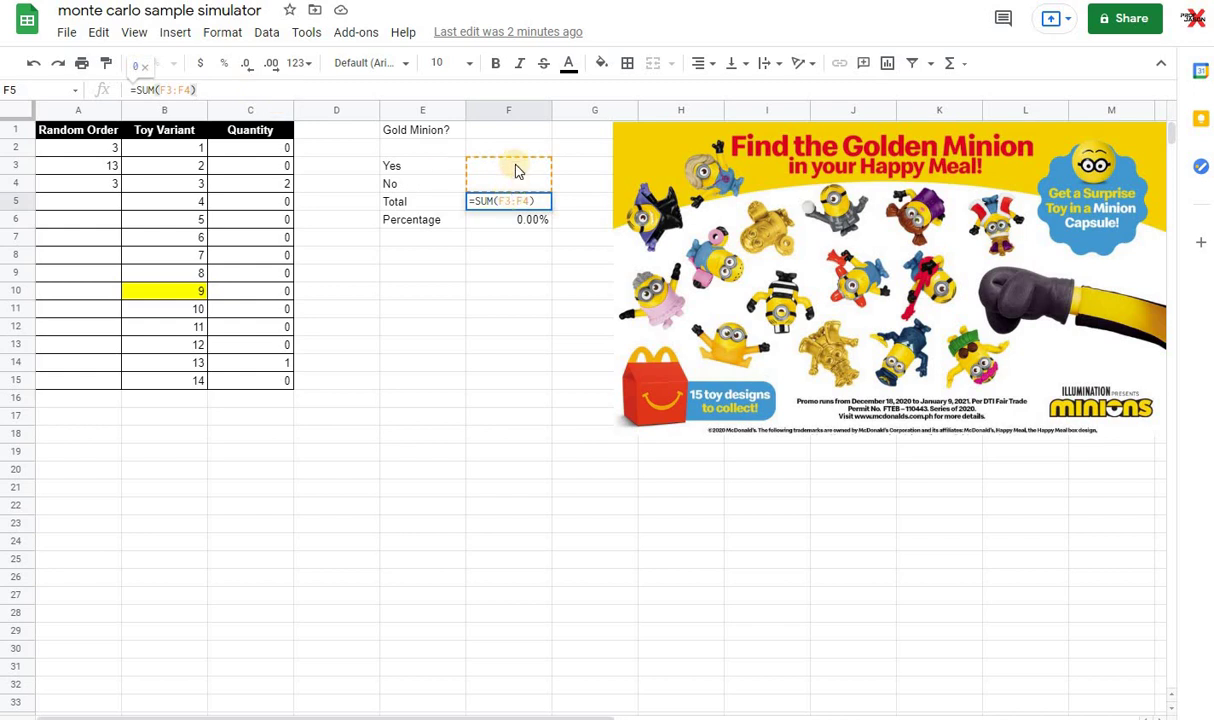
{"action": "left_click", "coordinate": [423, 221]}
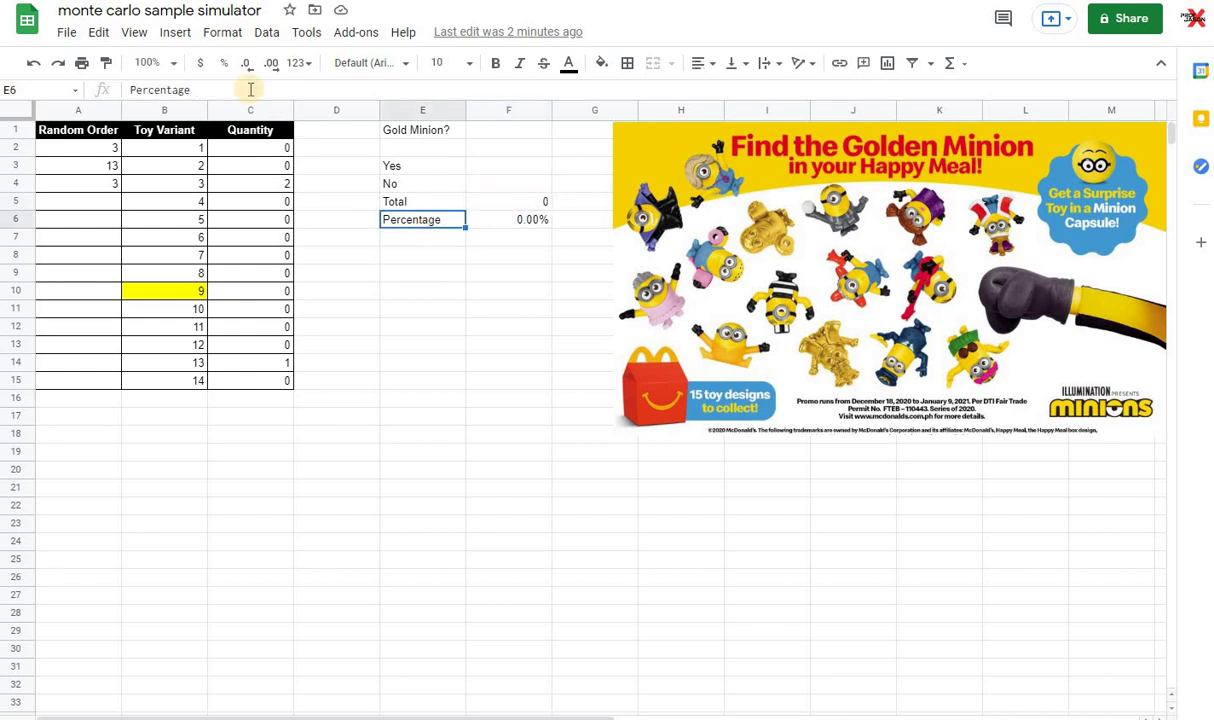
- Correct the Percentage formula in F6 to =F3/10*100% by deleting the stray F8 reference
{"action": "left_click", "coordinate": [238, 86]}
{"action": "left_click", "coordinate": [509, 221]}
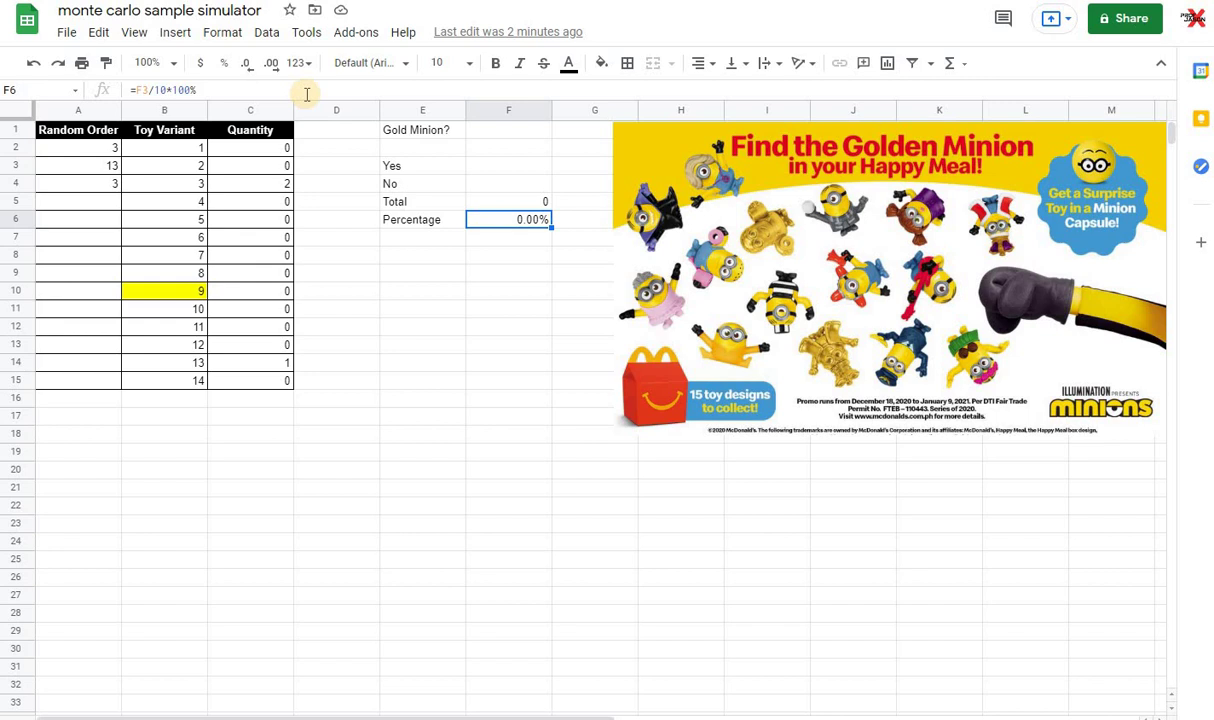
{"action": "left_click", "coordinate": [307, 94]}
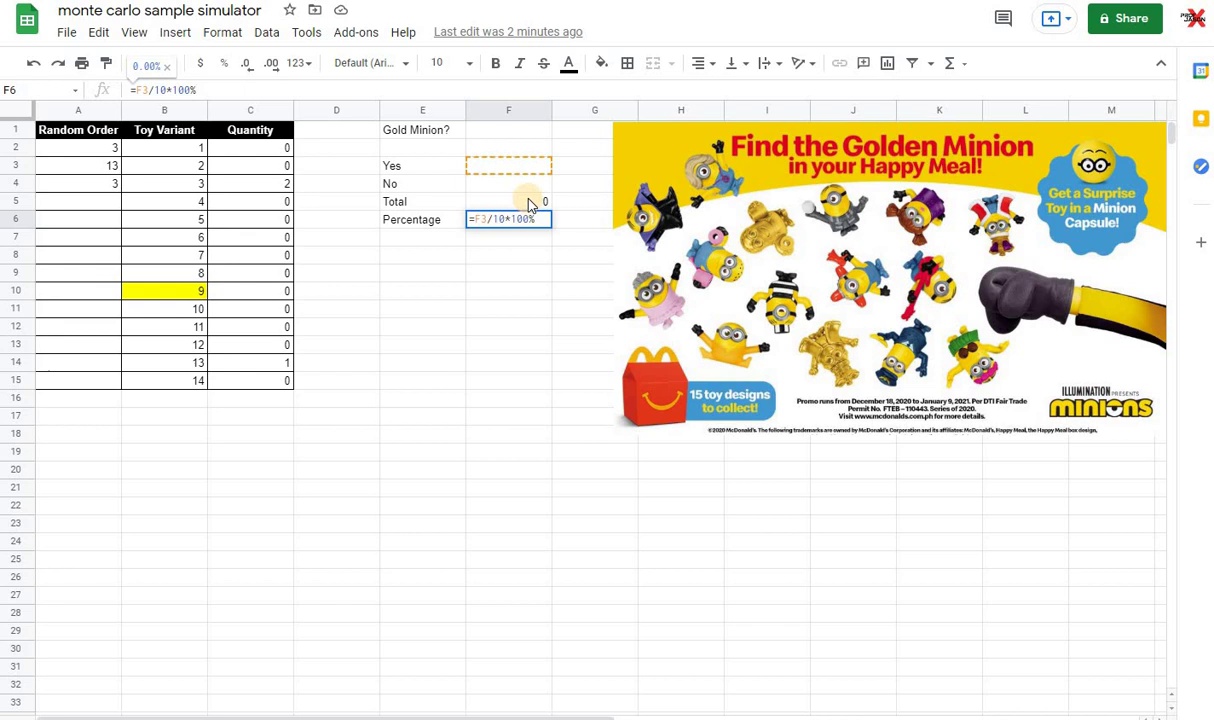
{"action": "left_click", "coordinate": [521, 263]}
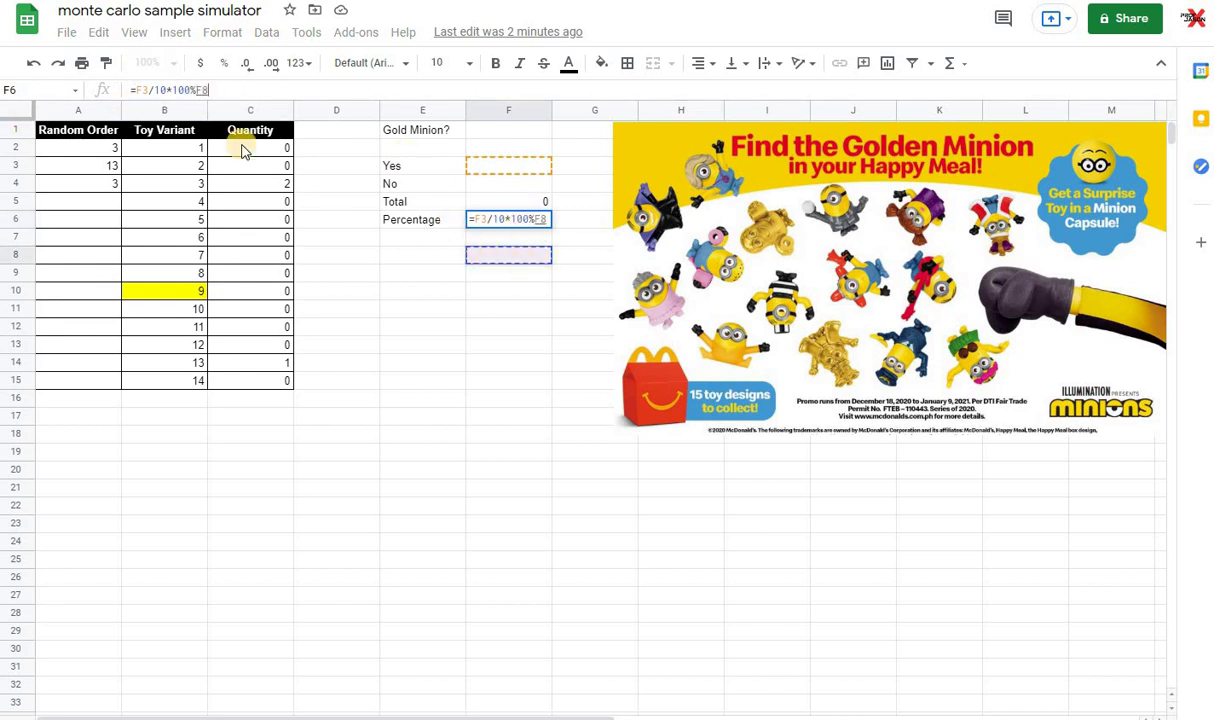
{"action": "key", "text": "BackSpace"}
{"action": "key", "text": "BackSpace"}
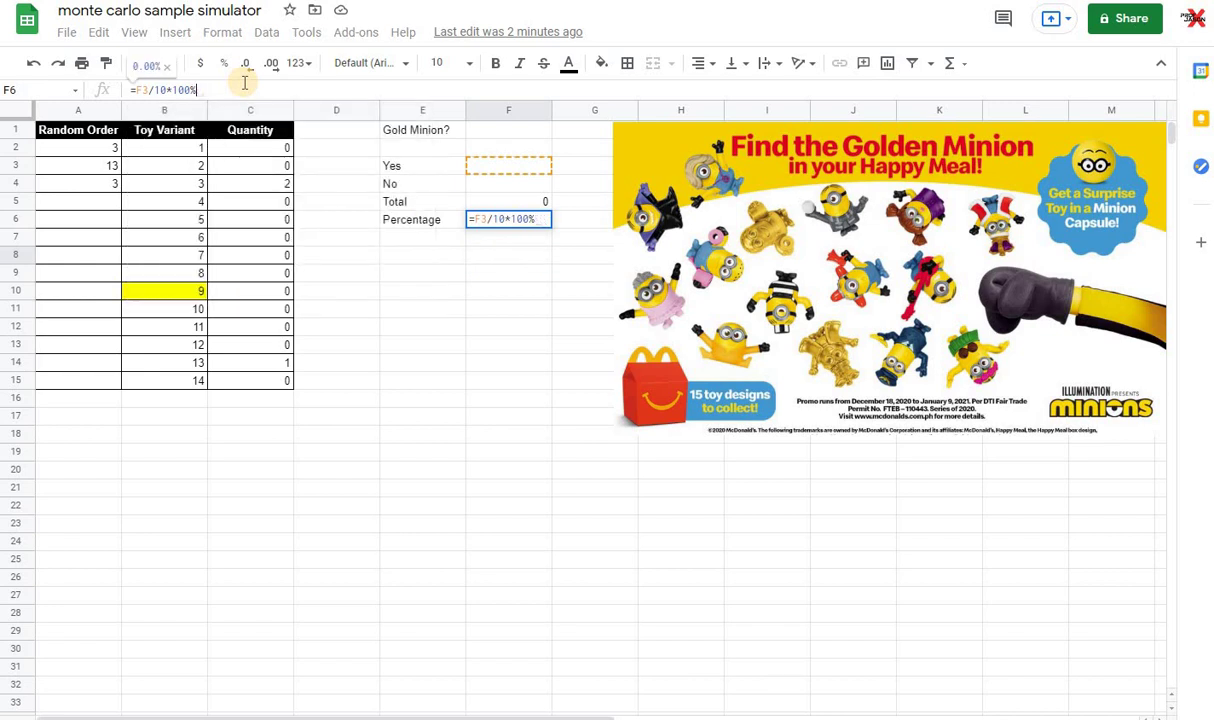
{"action": "key", "text": "Return"}
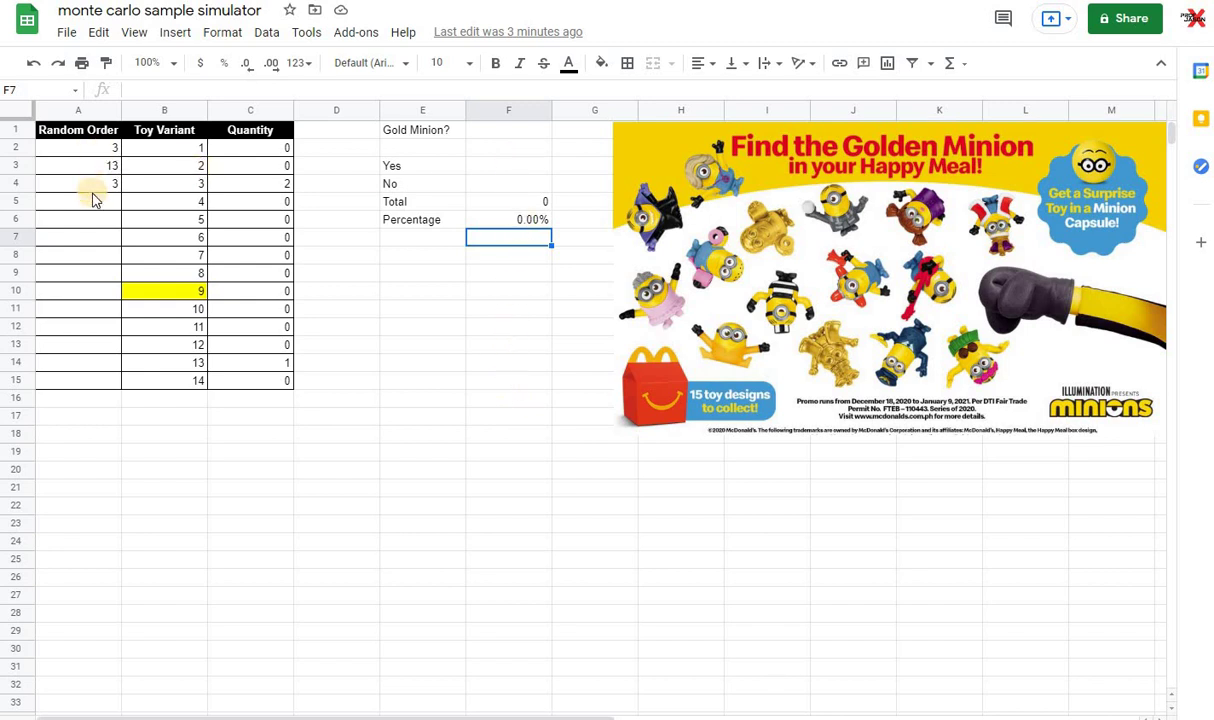
- Enter 0 as the Yes count in F3 and raise the No count in F4 to 1, then 2
{"action": "left_click", "coordinate": [514, 167]}
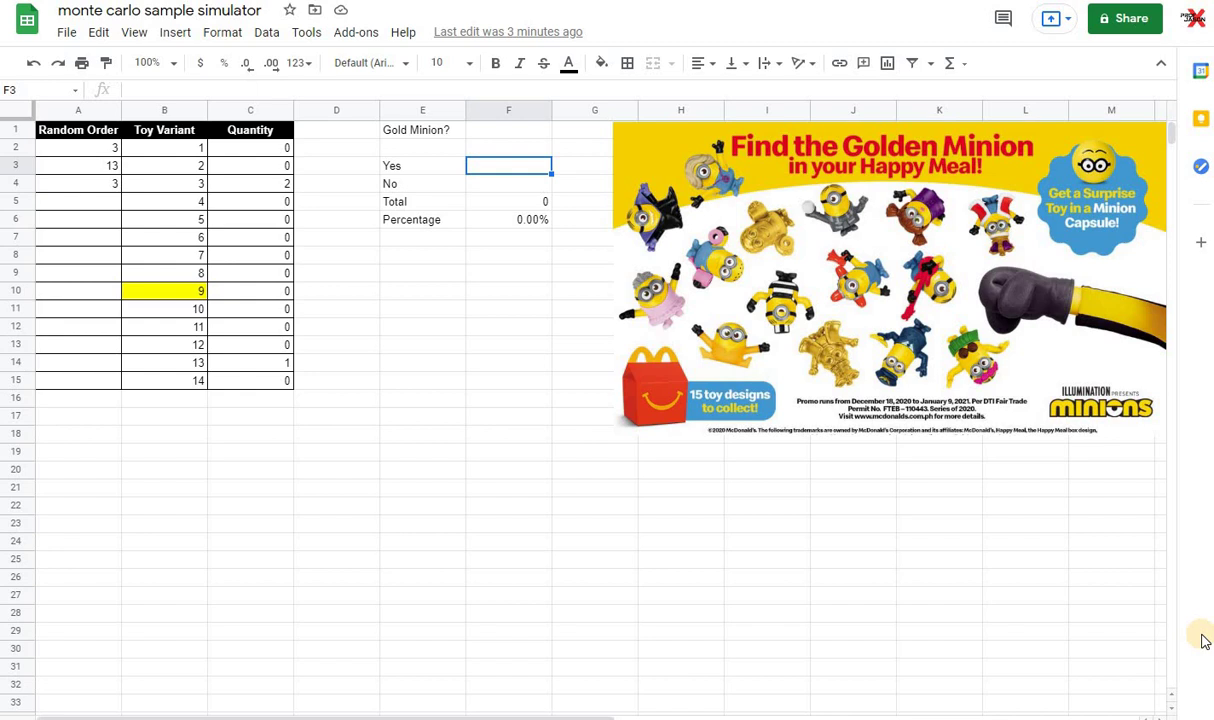
{"action": "type", "text": "0"}
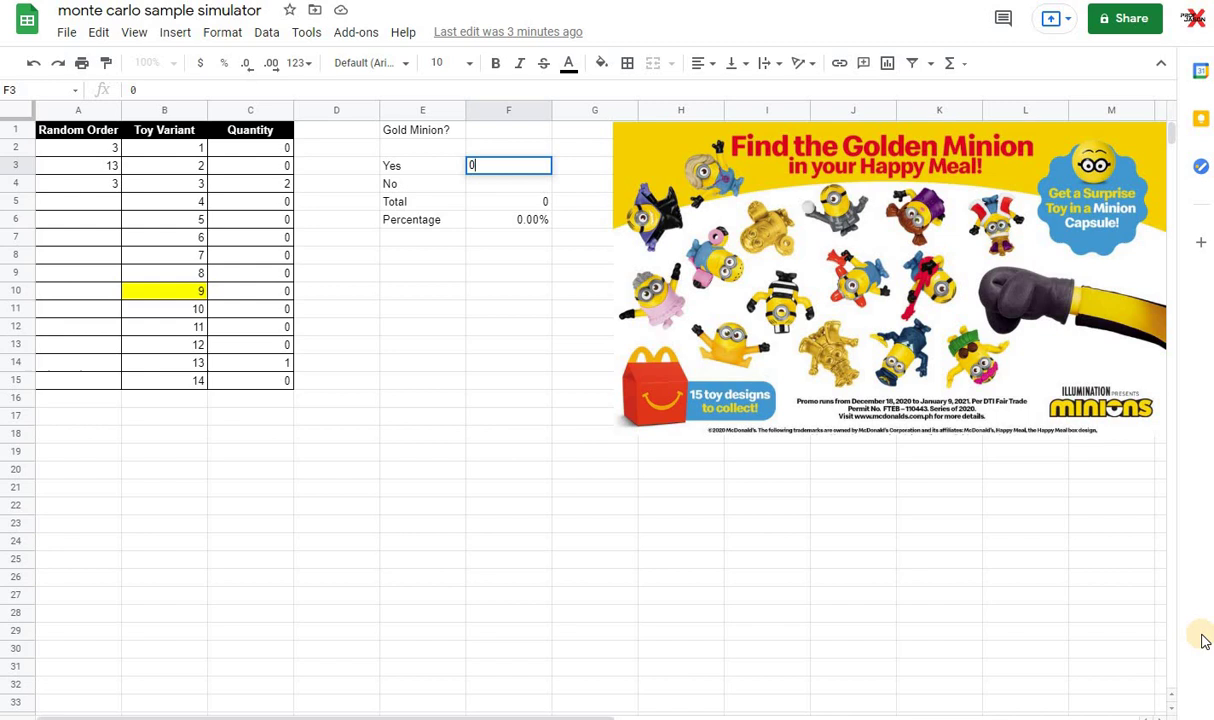
{"action": "key", "text": "Return"}
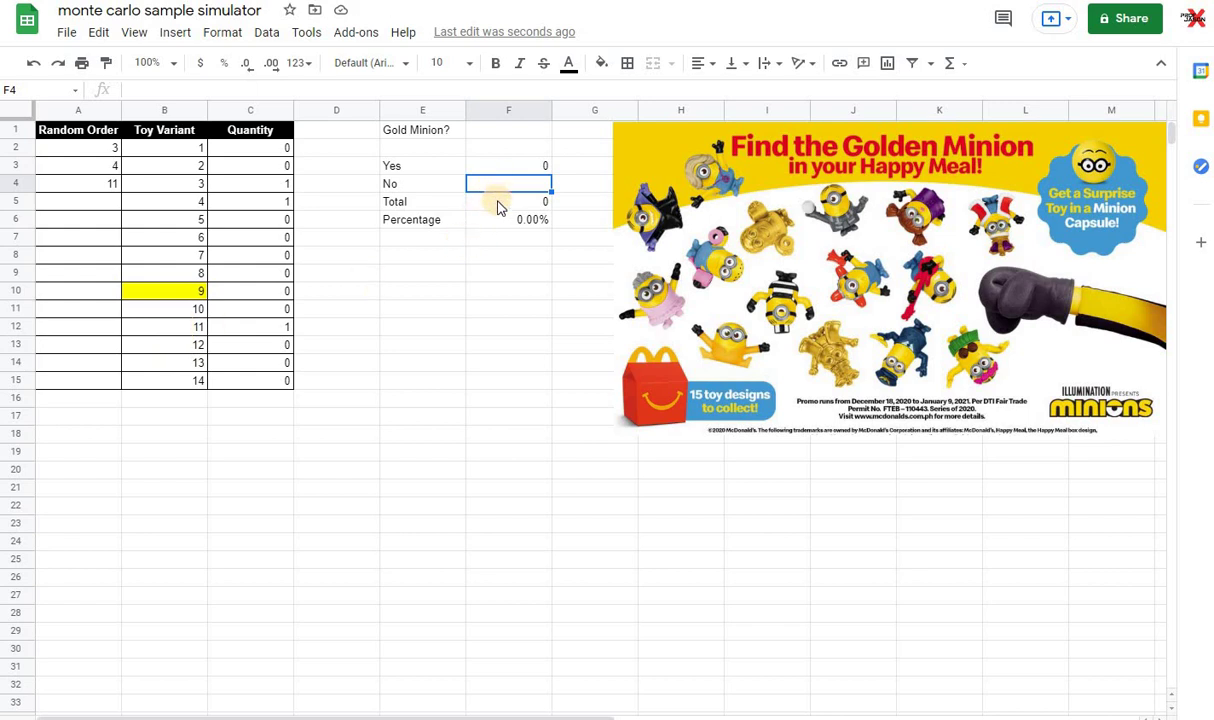
{"action": "type", "text": "1"}
{"action": "left_click", "coordinate": [481, 168]}
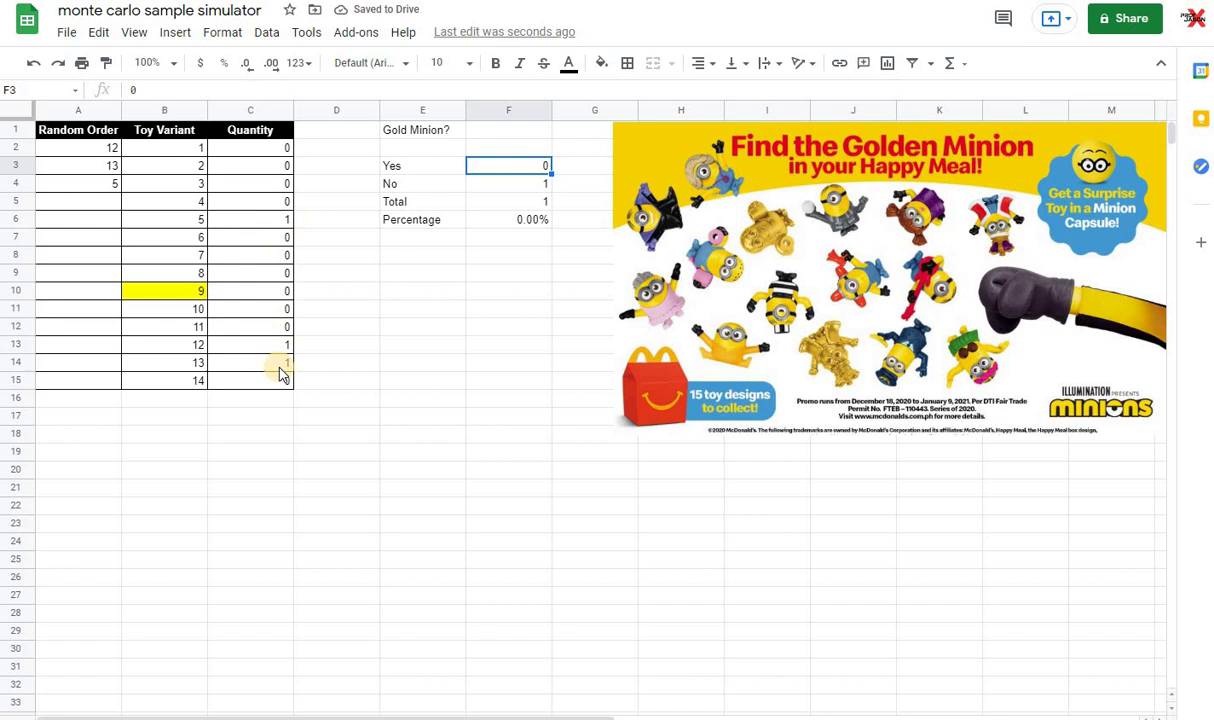
{"action": "left_click", "coordinate": [513, 181]}
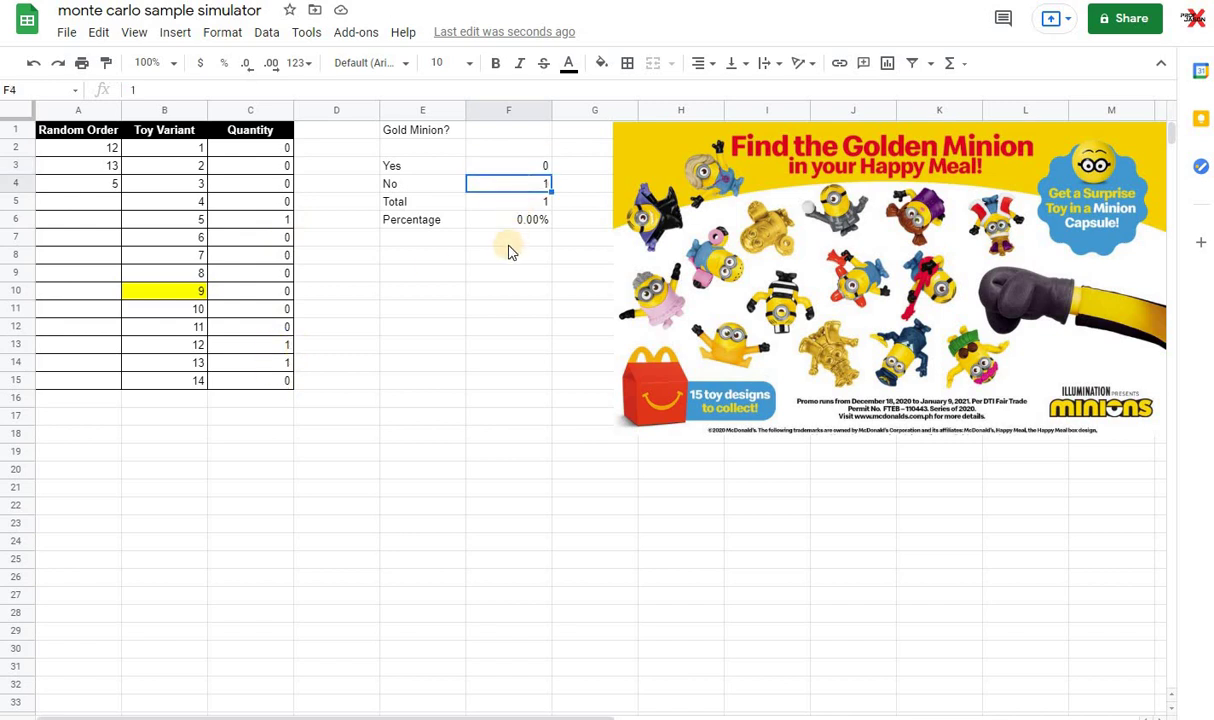
{"action": "type", "text": "2"}
{"action": "left_click", "coordinate": [533, 167]}
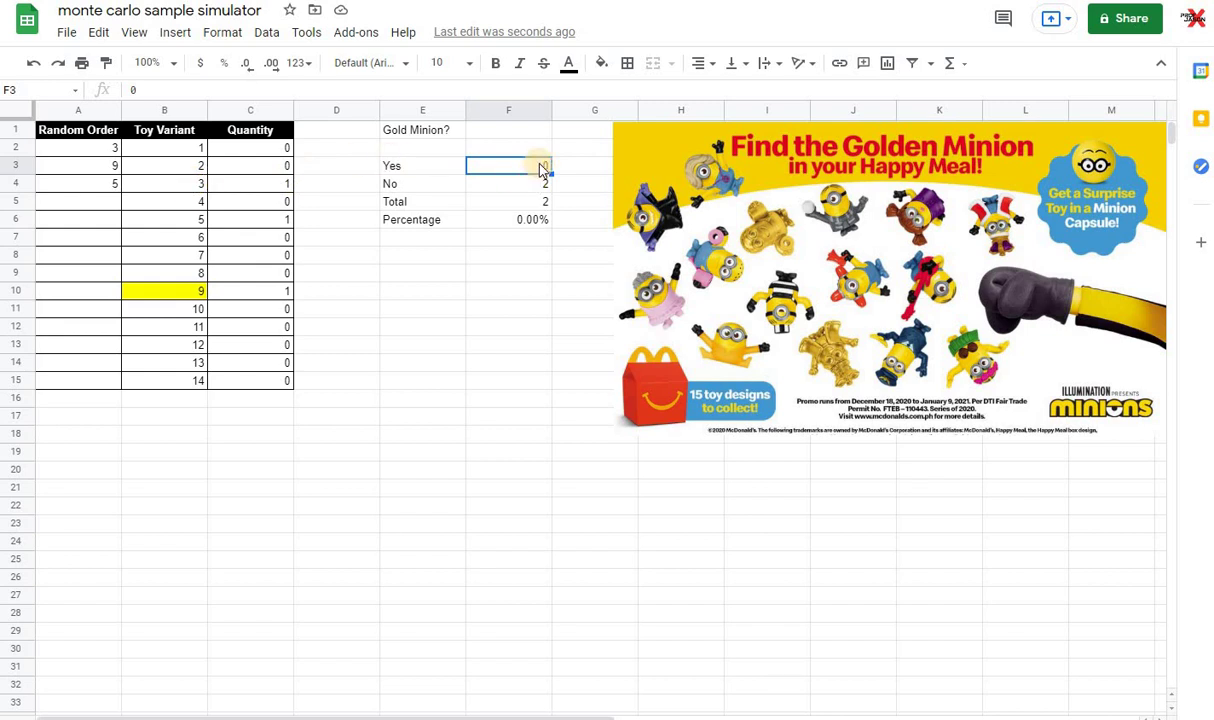
- After each redraw, raise Yes through 1 and 2 to 3 and No to 3
{"action": "type", "text": "1"}
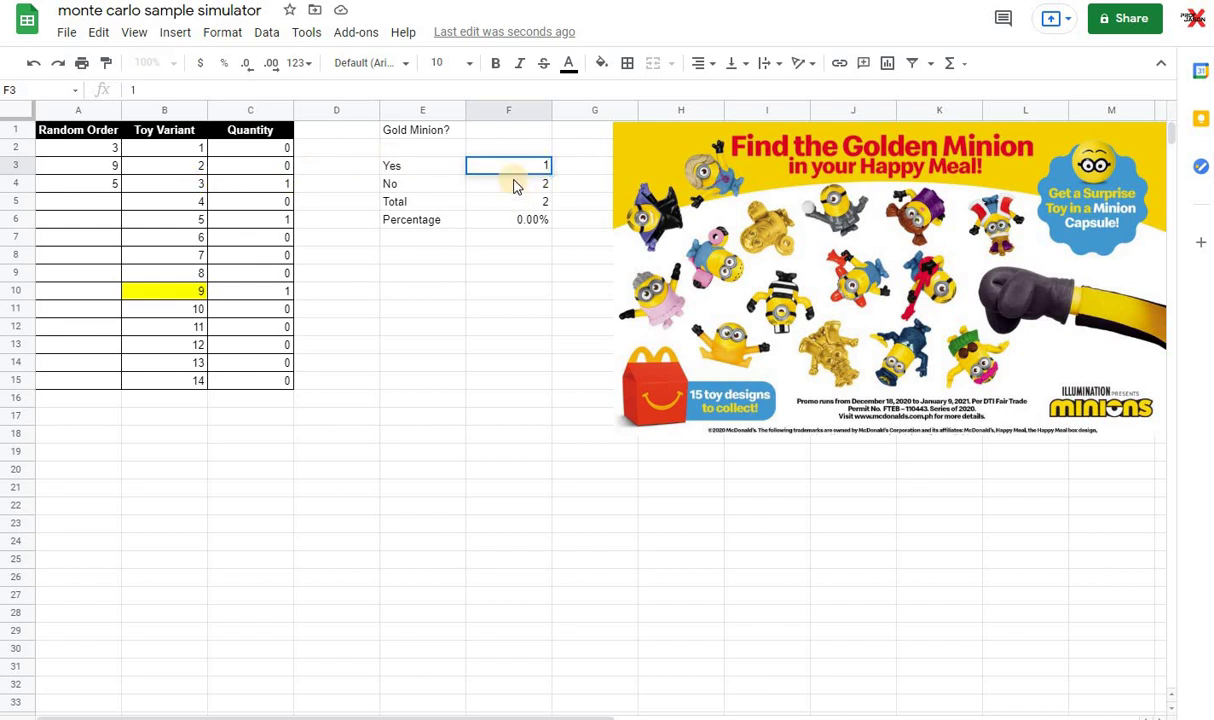
{"action": "key", "text": "Return"}
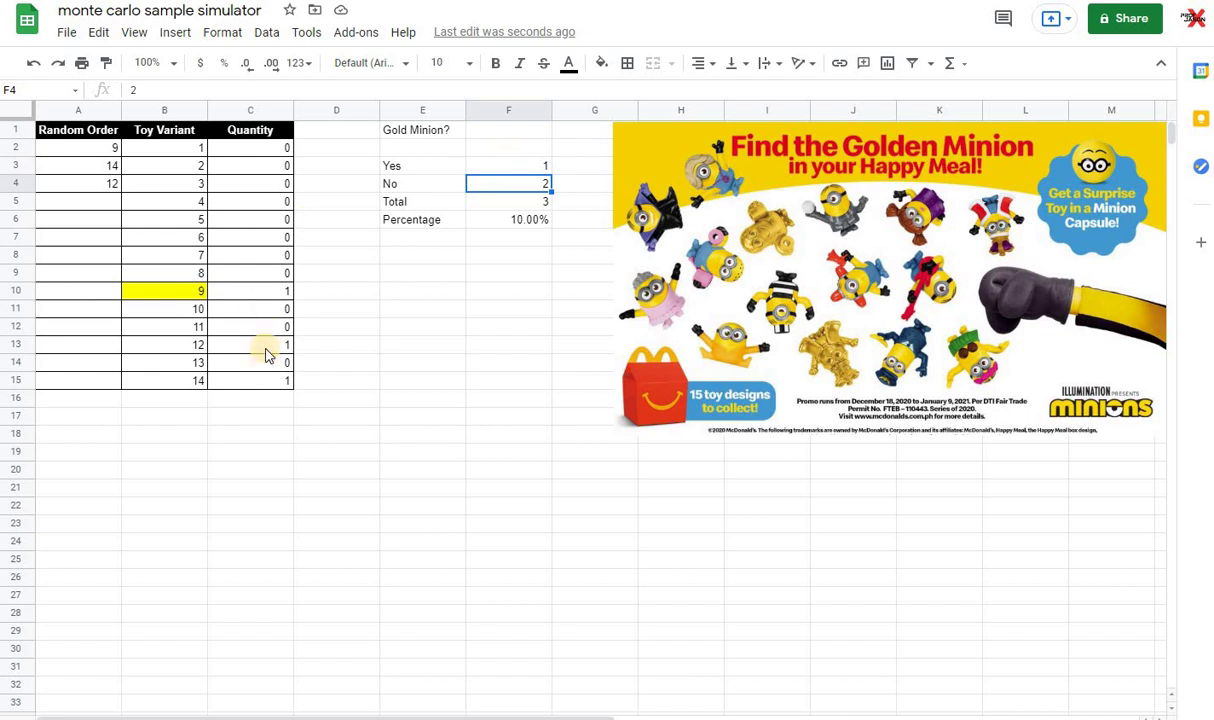
{"action": "left_click", "coordinate": [507, 168]}
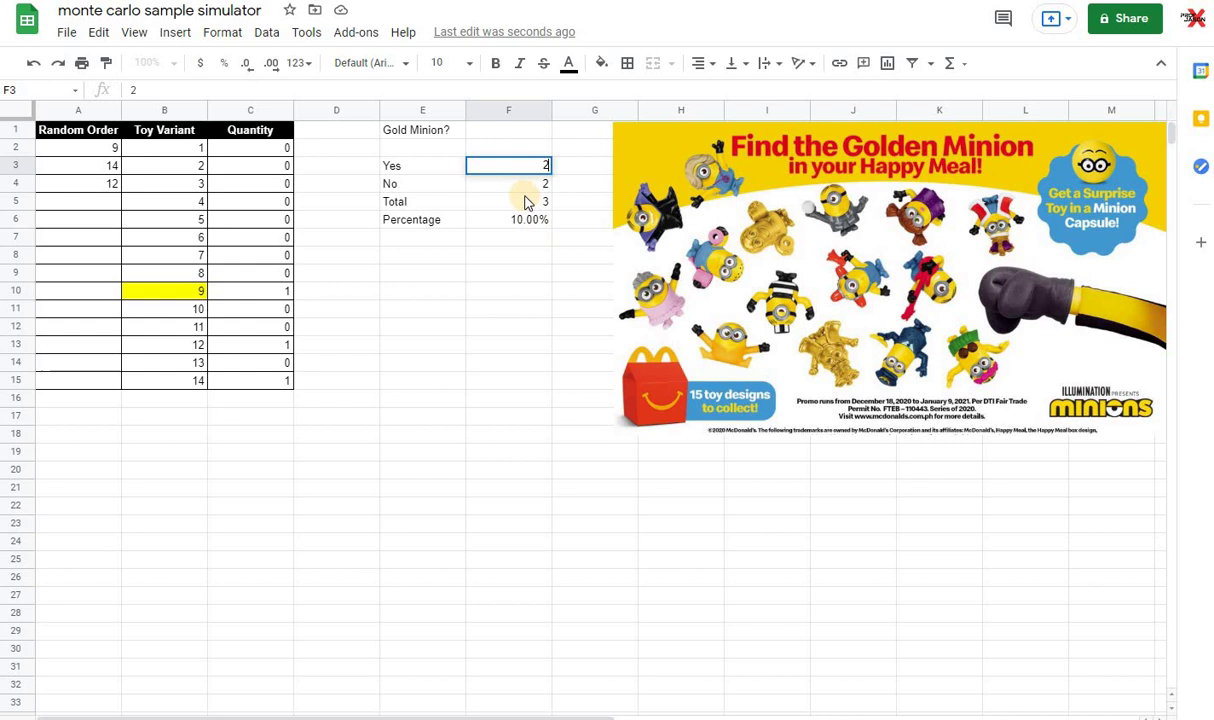
{"action": "left_click", "coordinate": [528, 181]}
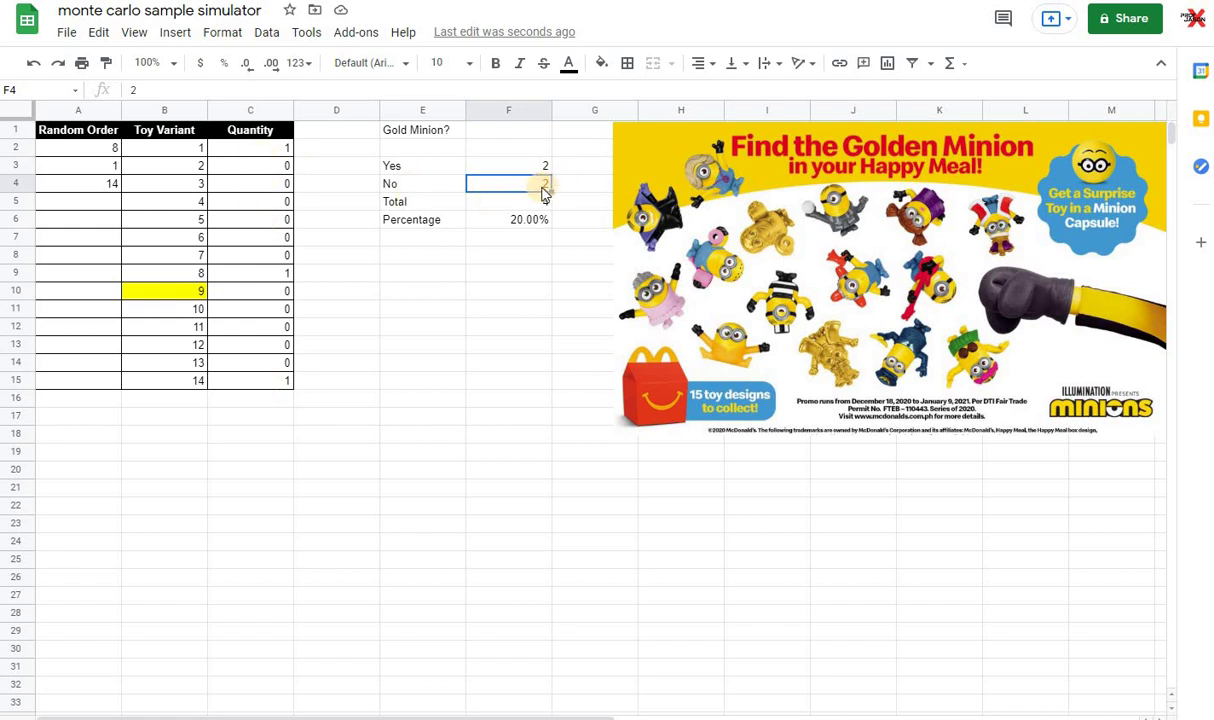
{"action": "type", "text": "3"}
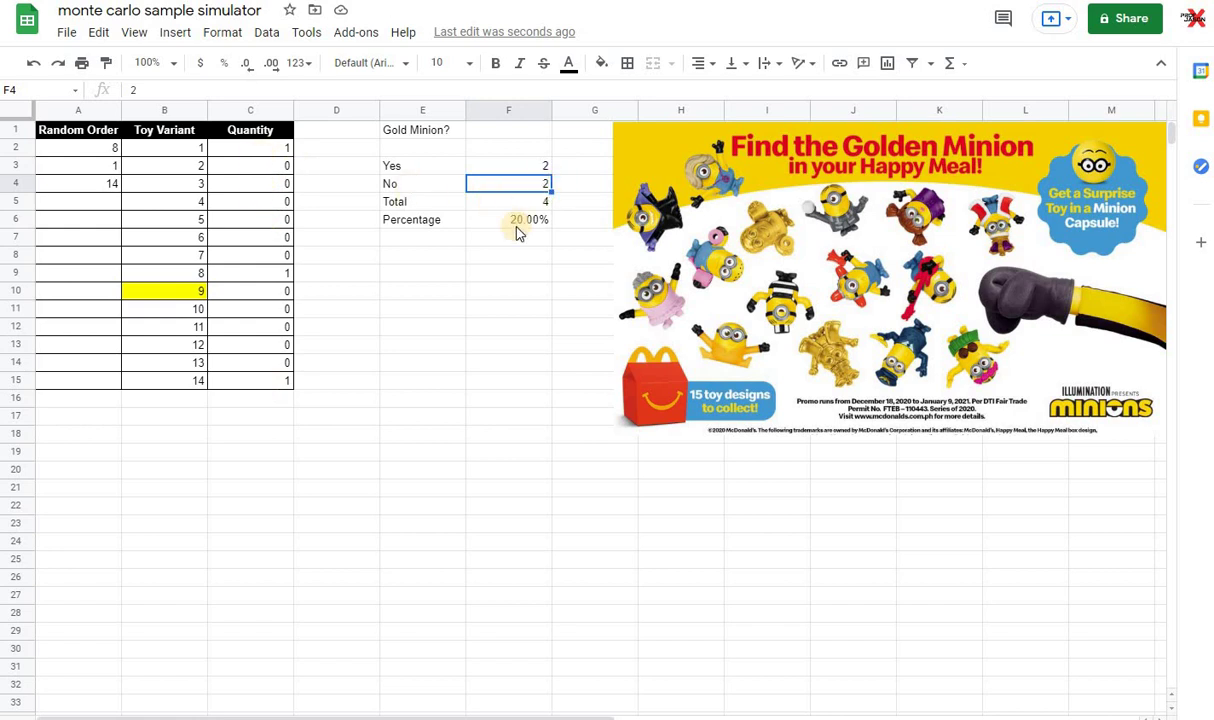
{"action": "left_click", "coordinate": [497, 168]}
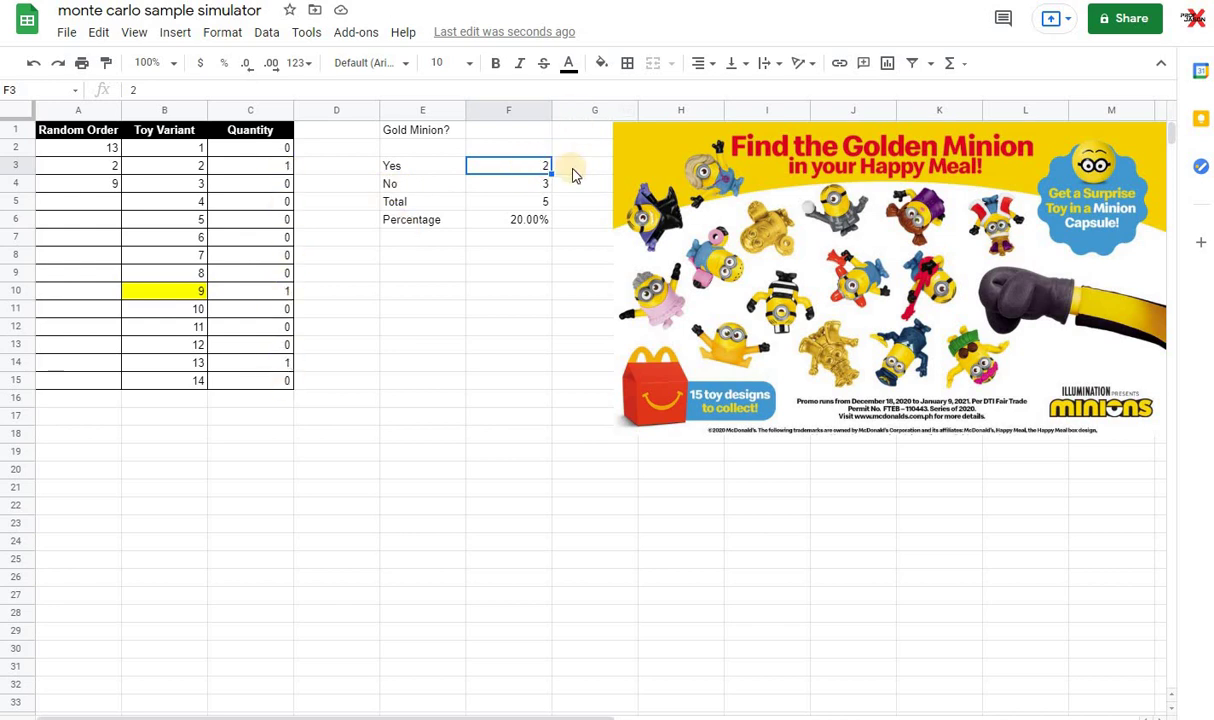
{"action": "type", "text": "3"}
{"action": "left_click", "coordinate": [546, 190]}
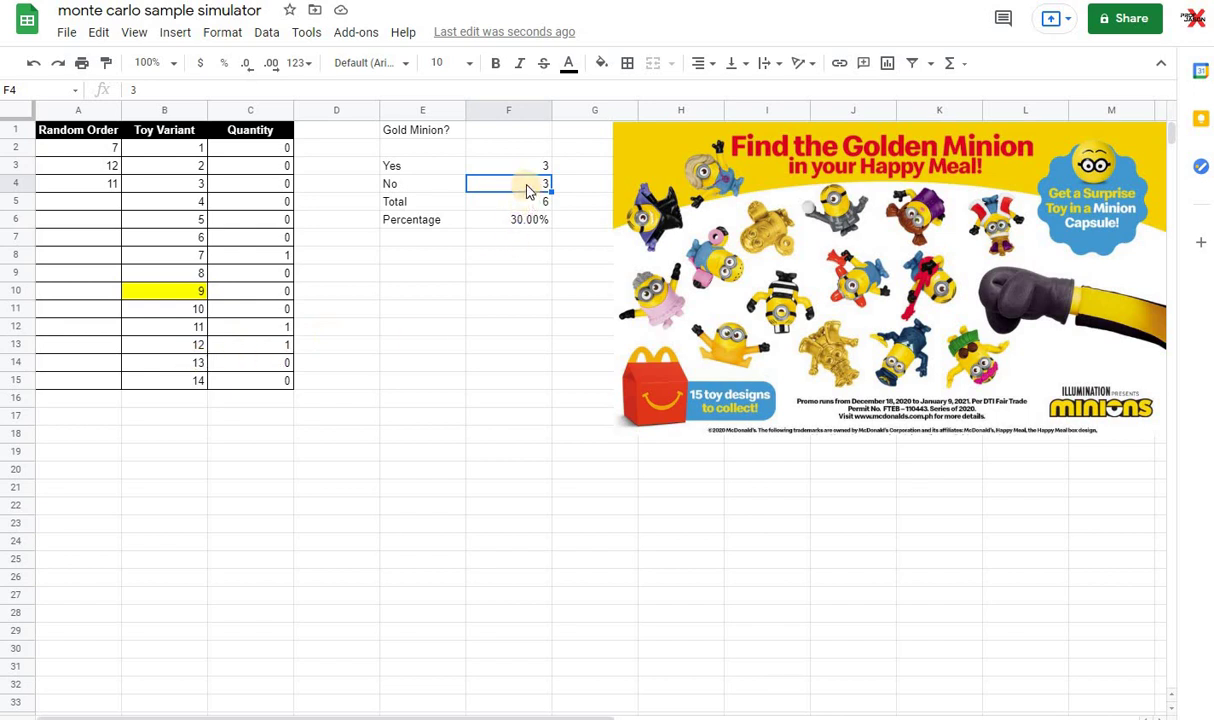
- Raise the No count in F4 step by step through 4, 5 and 6 to 7
{"action": "type", "text": "4"}
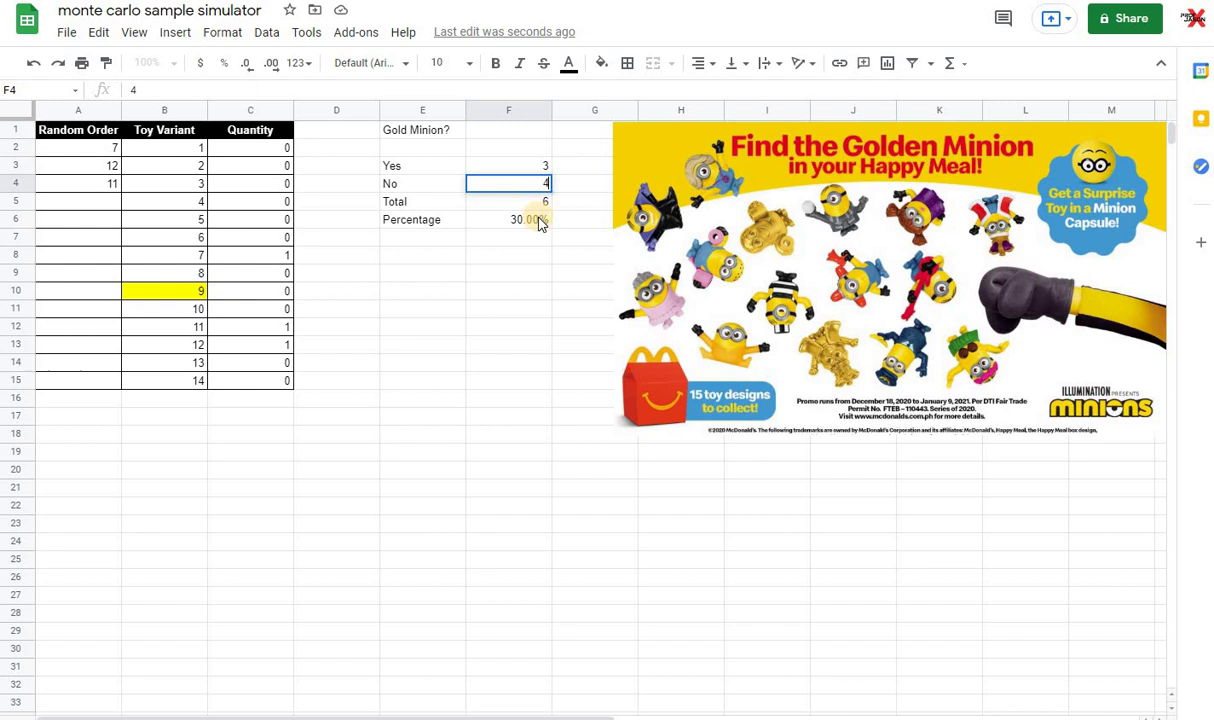
{"action": "left_click", "coordinate": [519, 168]}
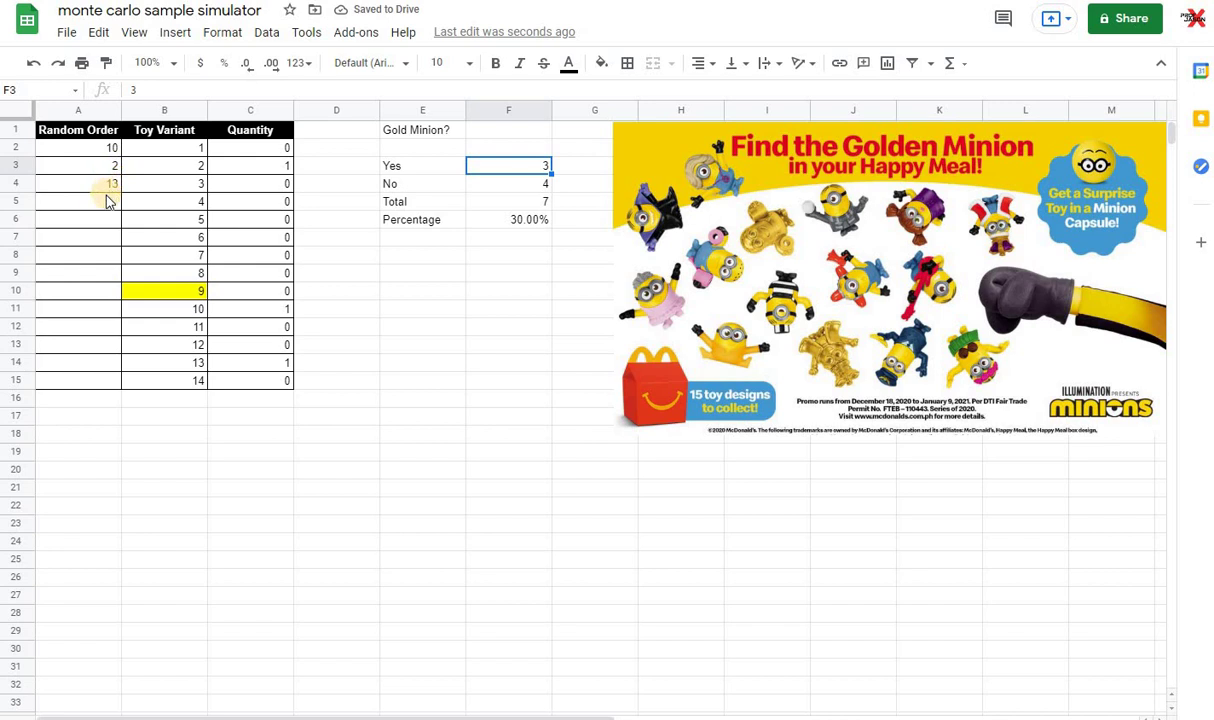
{"action": "left_click", "coordinate": [525, 184]}
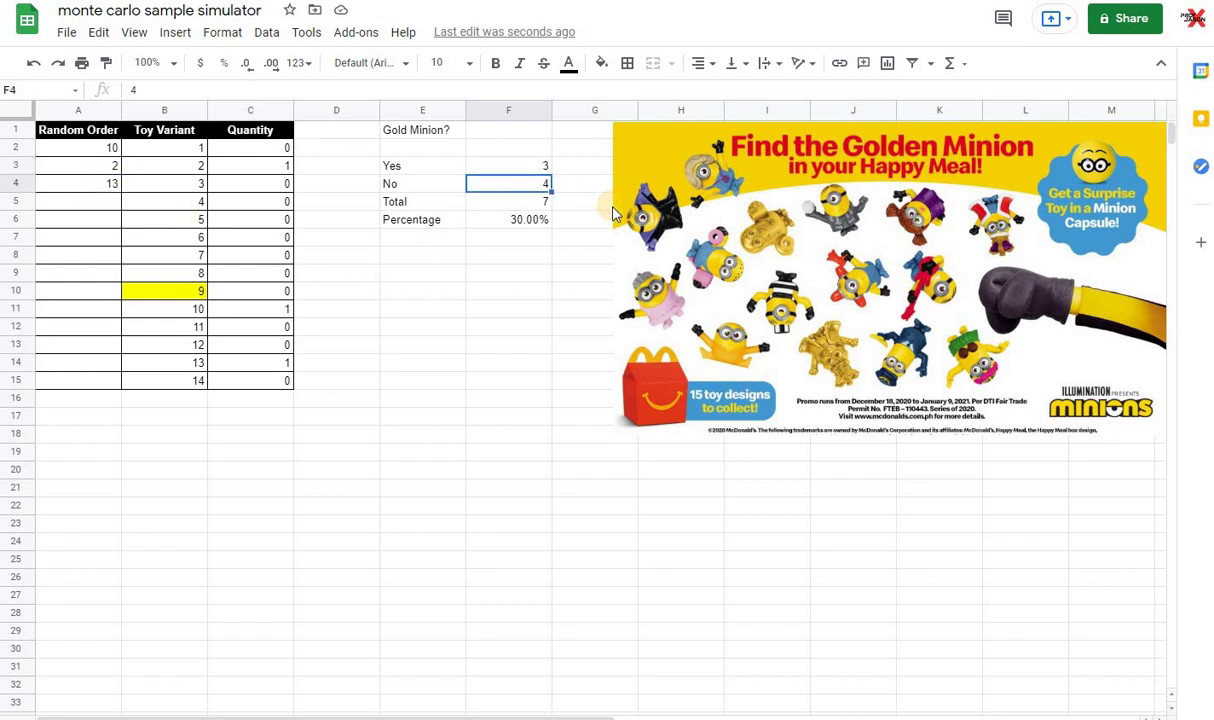
{"action": "type", "text": "5"}
{"action": "key", "text": "Return"}
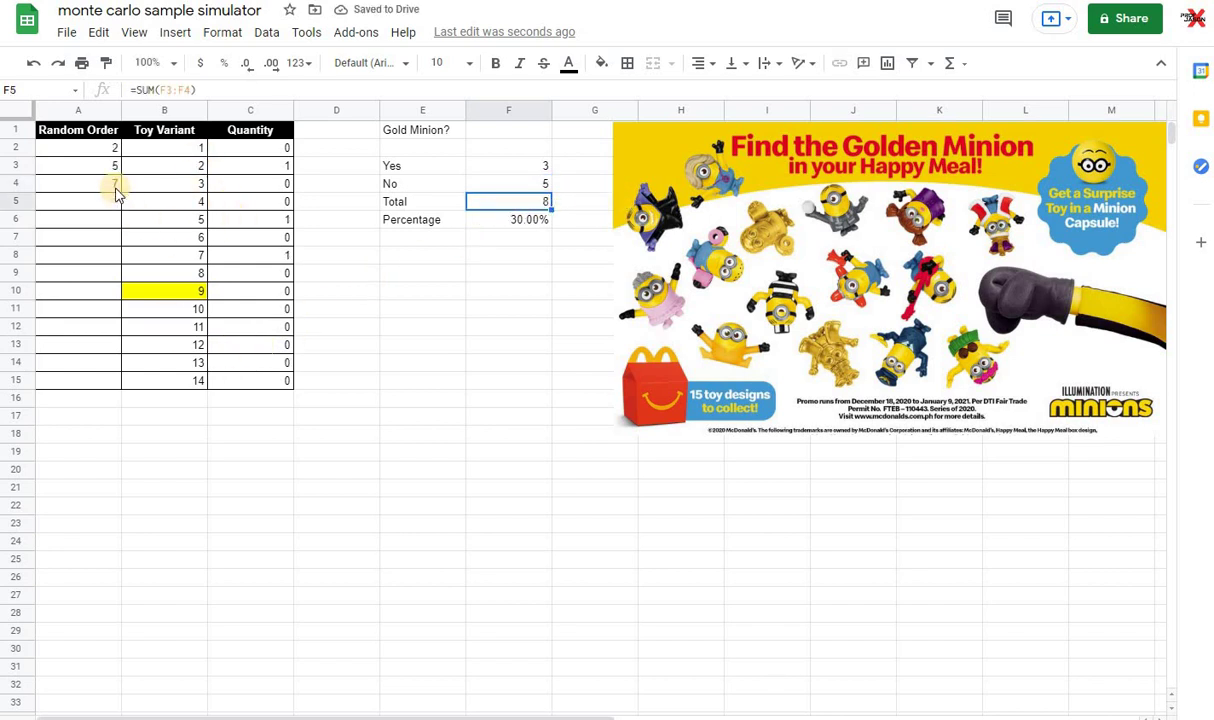
{"action": "left_click", "coordinate": [531, 185]}
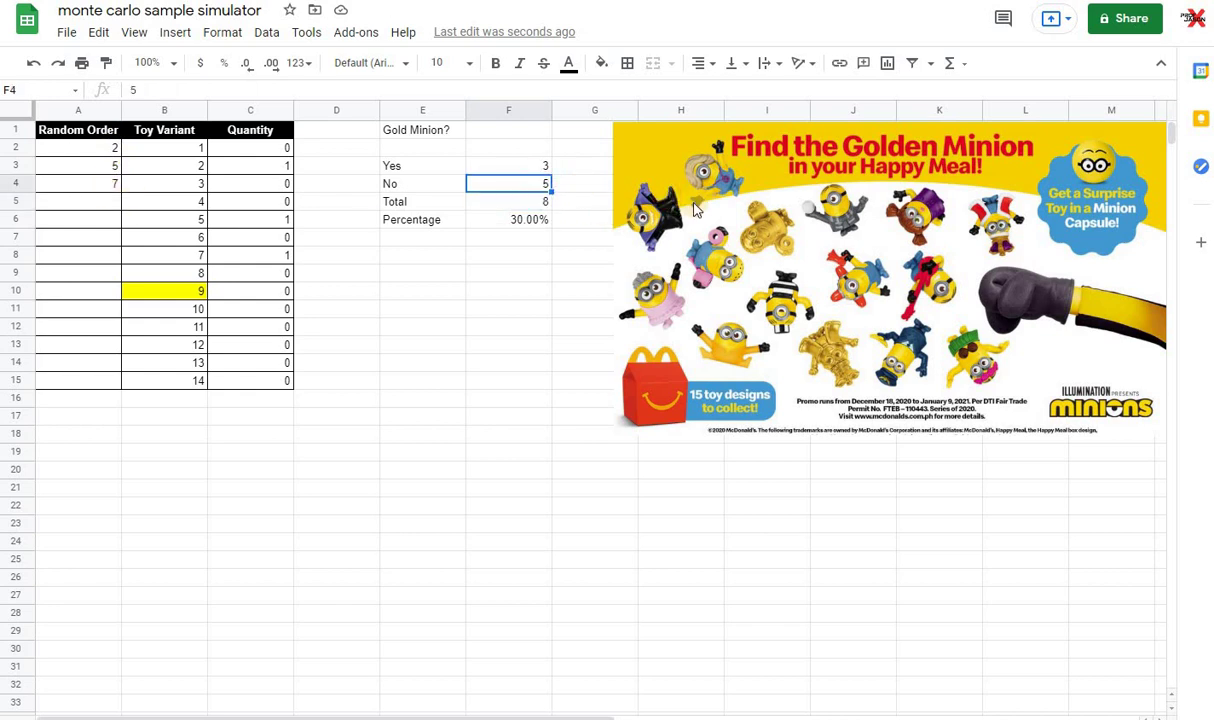
{"action": "type", "text": "6"}
{"action": "key", "text": "Return"}
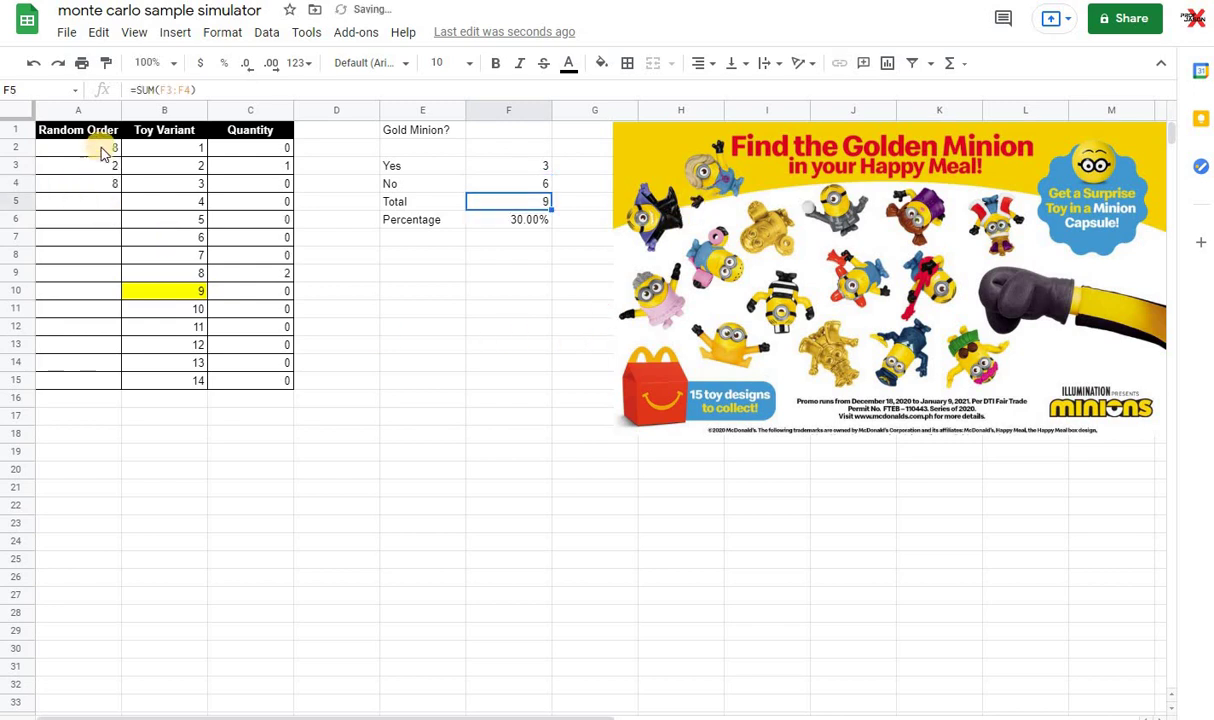
{"action": "left_click", "coordinate": [530, 187]}
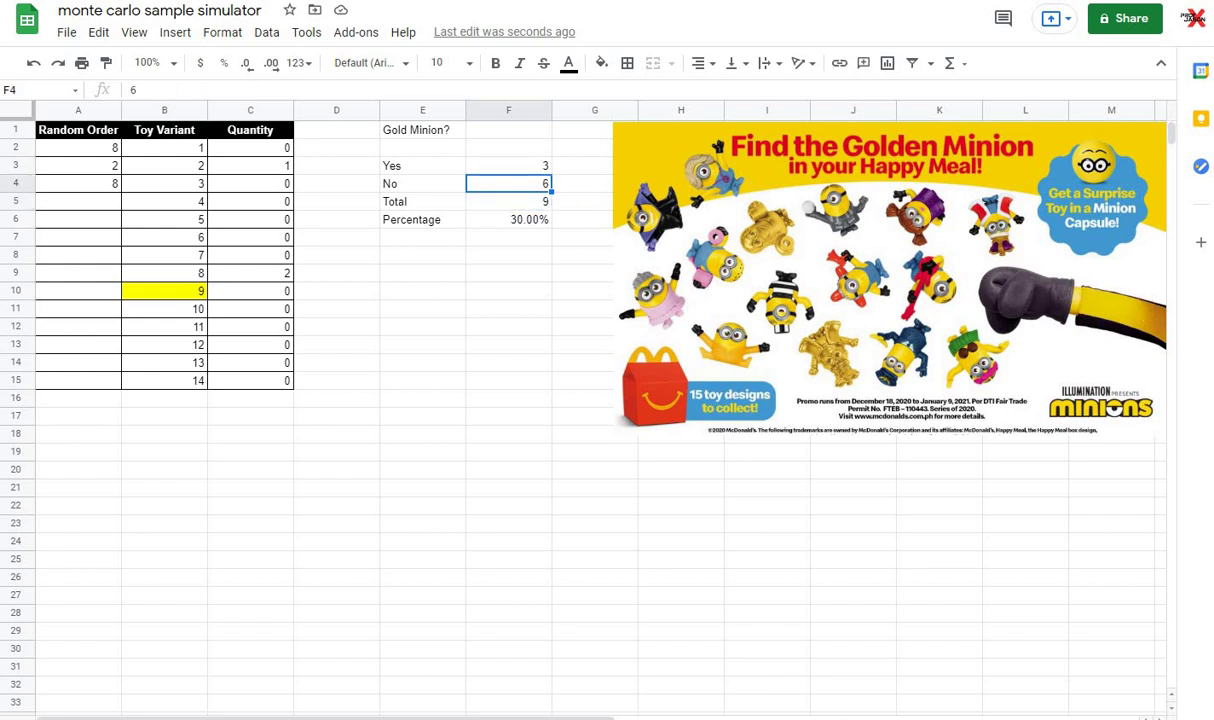
{"action": "type", "text": "7"}
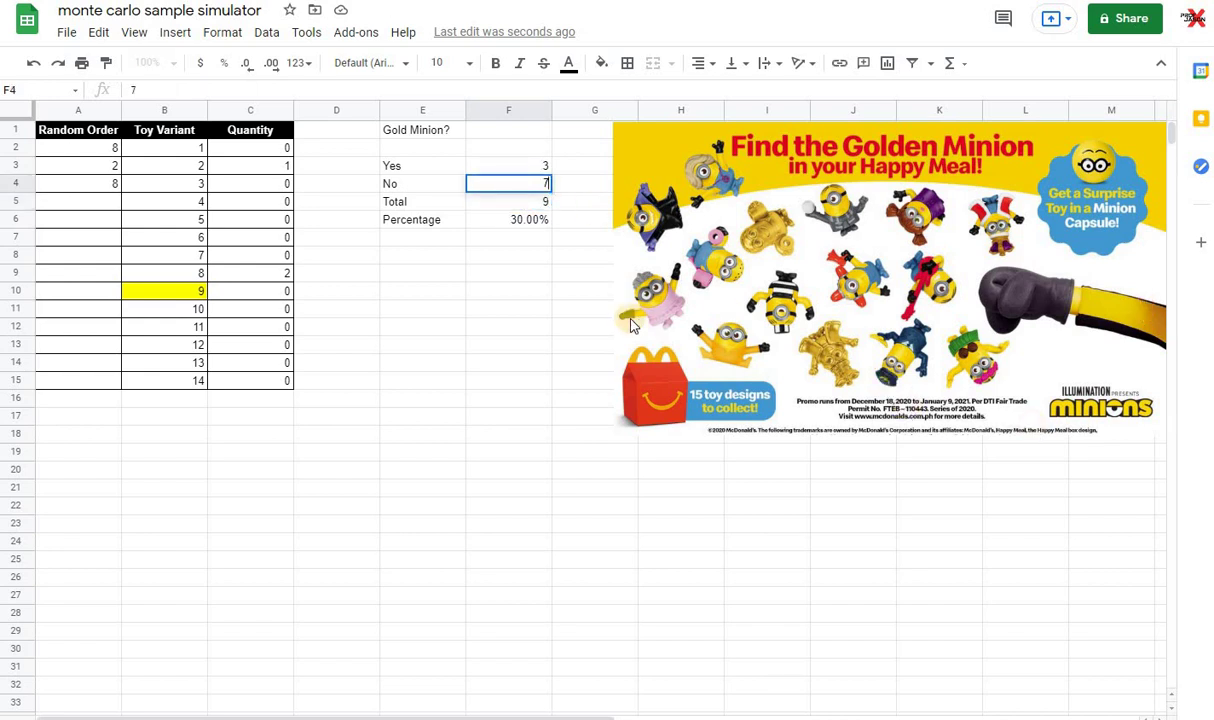
{"action": "left_click", "coordinate": [547, 313]}
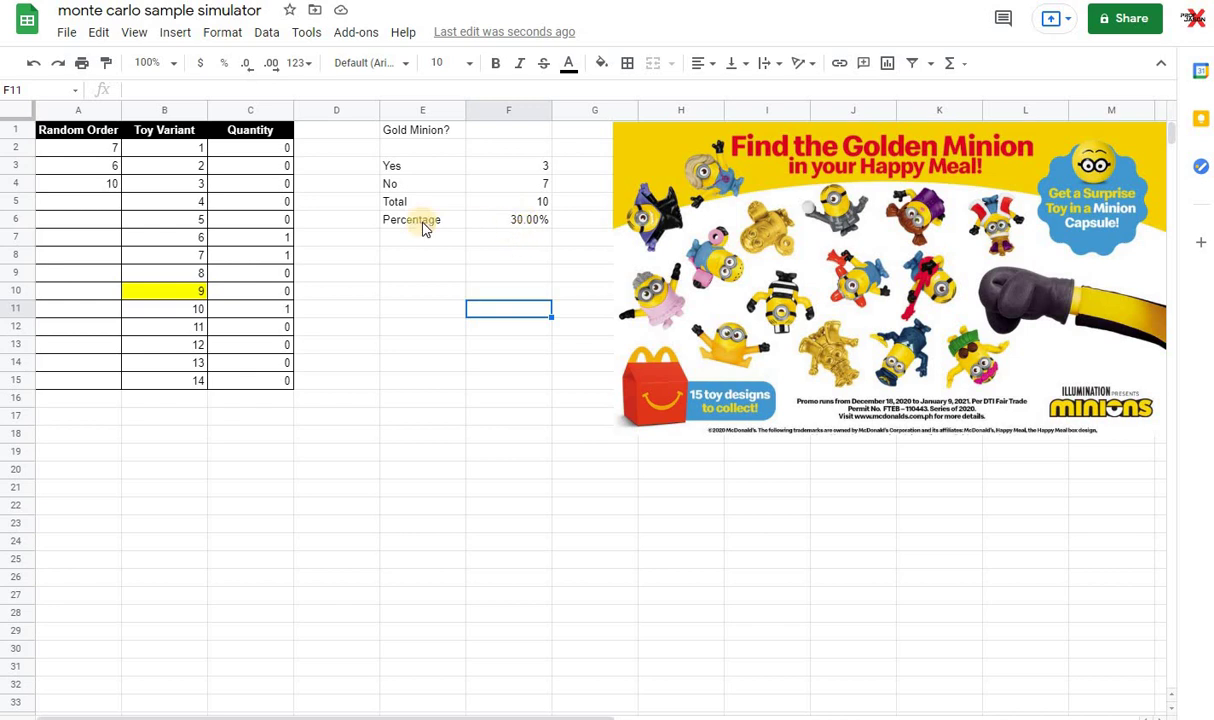
{"action": "left_click_drag", "start_coordinate": [380, 225], "coordinate": [542, 217]}
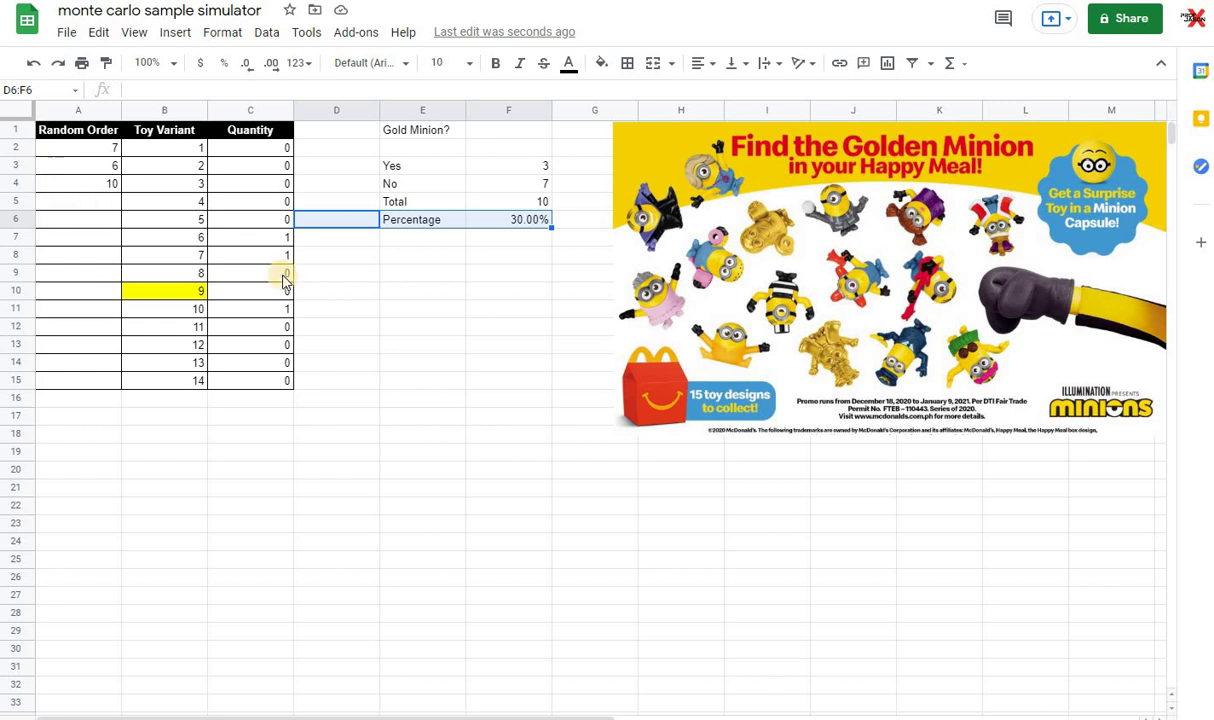
{"action": "left_click", "coordinate": [368, 254]}
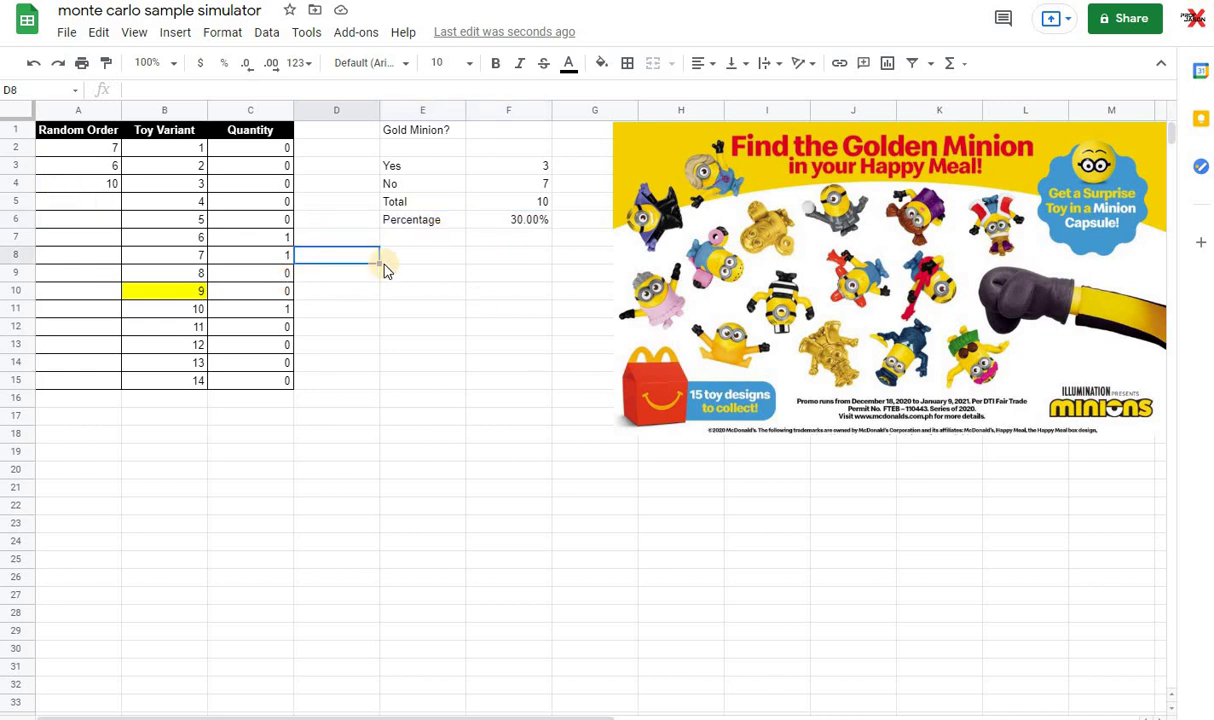